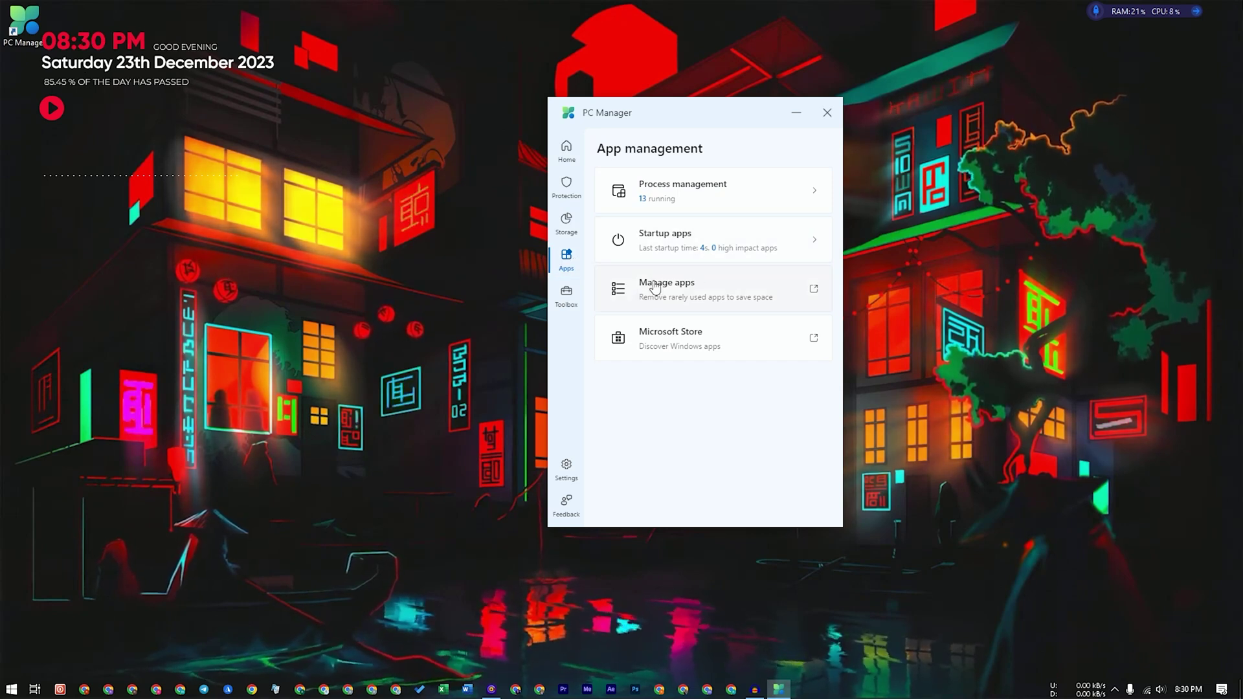
# Open Manage apps, look through the installed apps, expand the AXplorer entry to see its uninstall option, and close the window
pyautogui.click(755, 297)
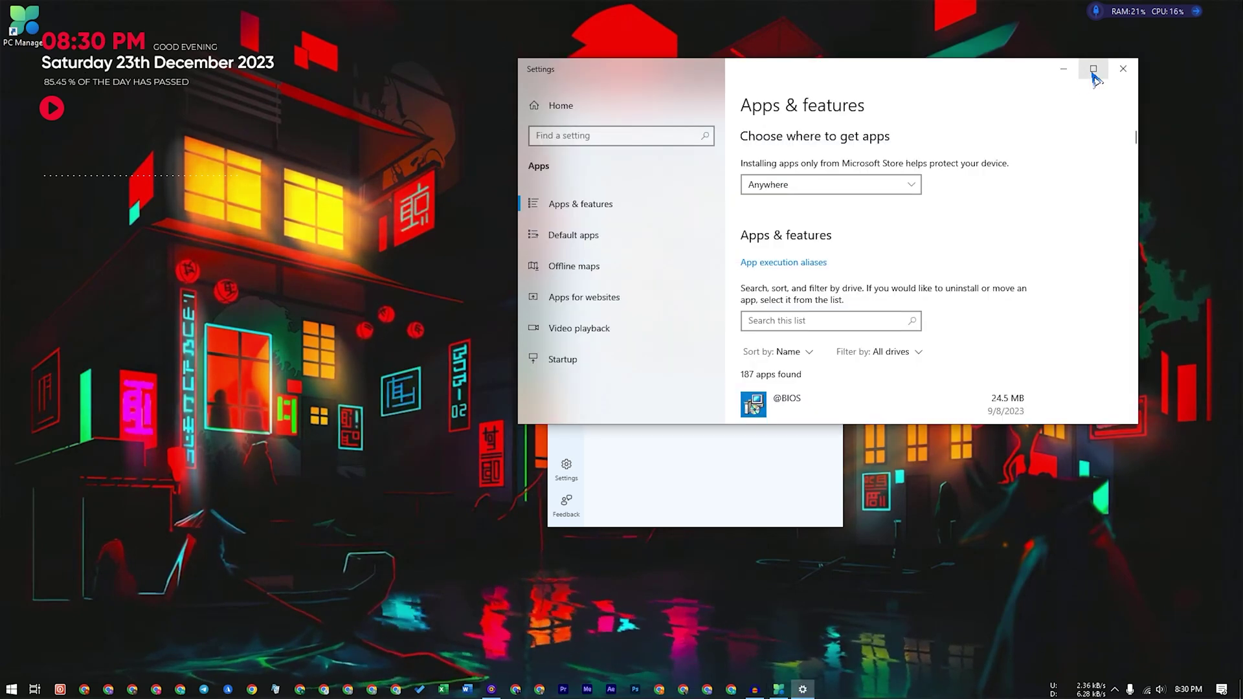
pyautogui.click(1090, 73)
pyautogui.scroll(-8, 655, 369)
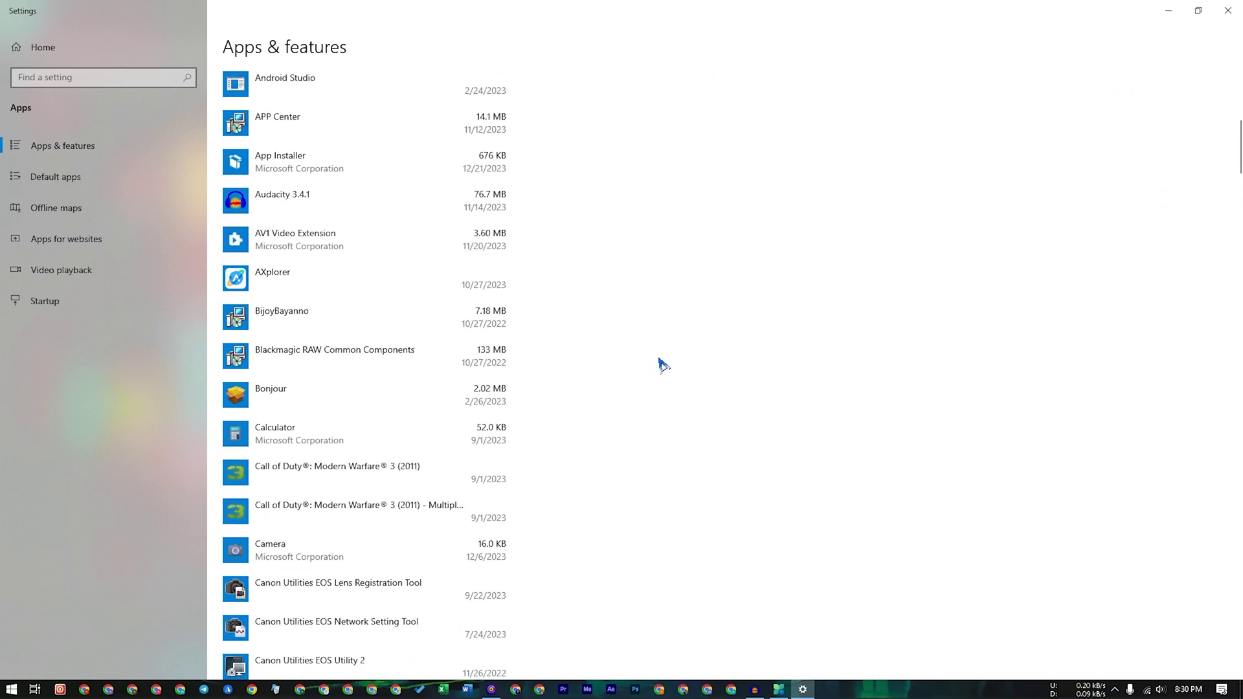
pyautogui.click(376, 292)
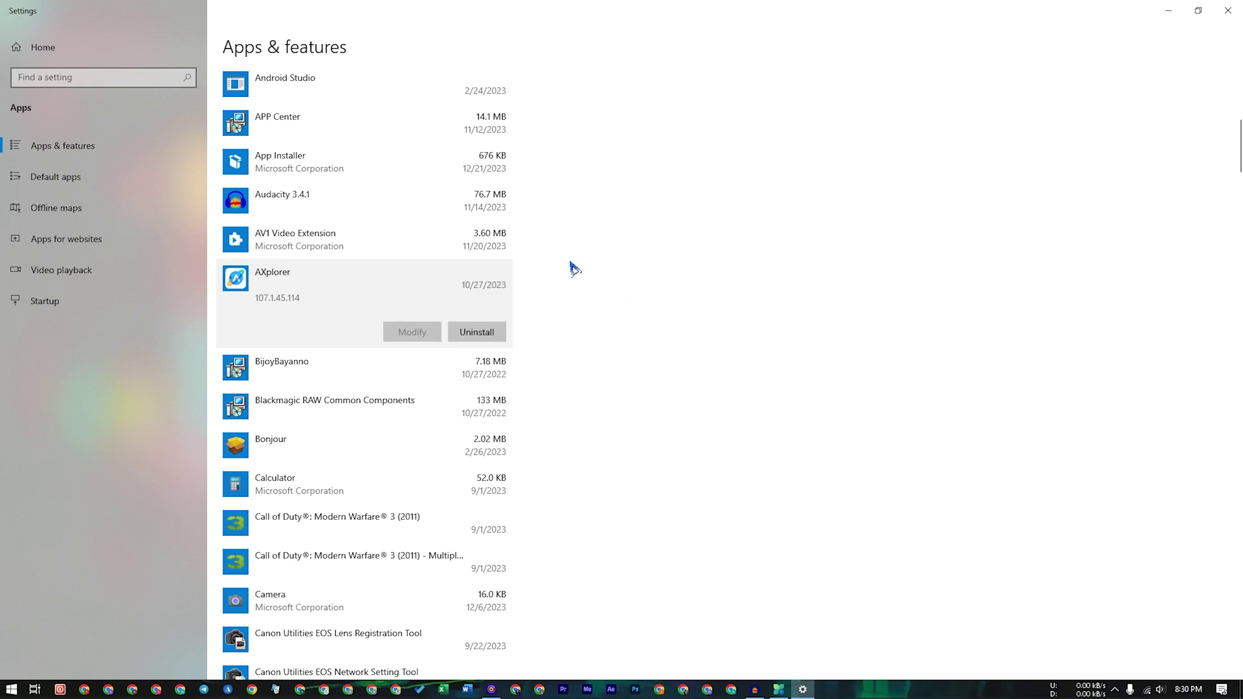
pyautogui.click(1228, 11)
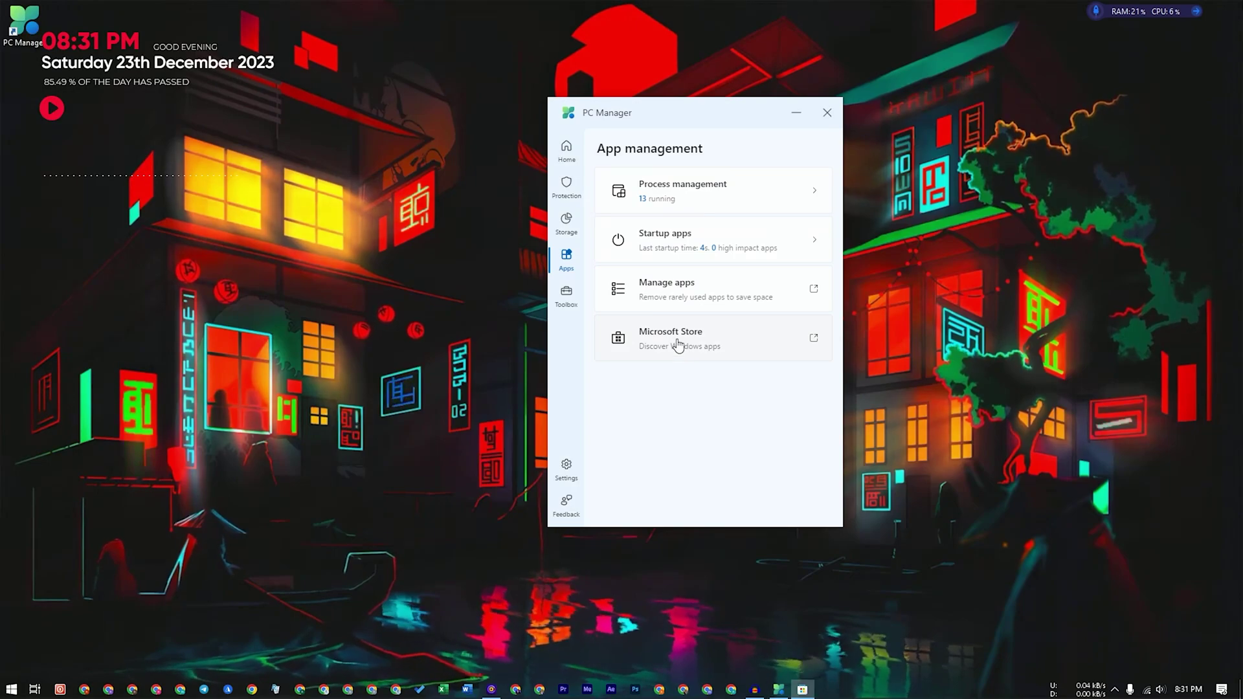
# Open the Microsoft Store from app management, view its home page and close it again
pyautogui.click(680, 346)
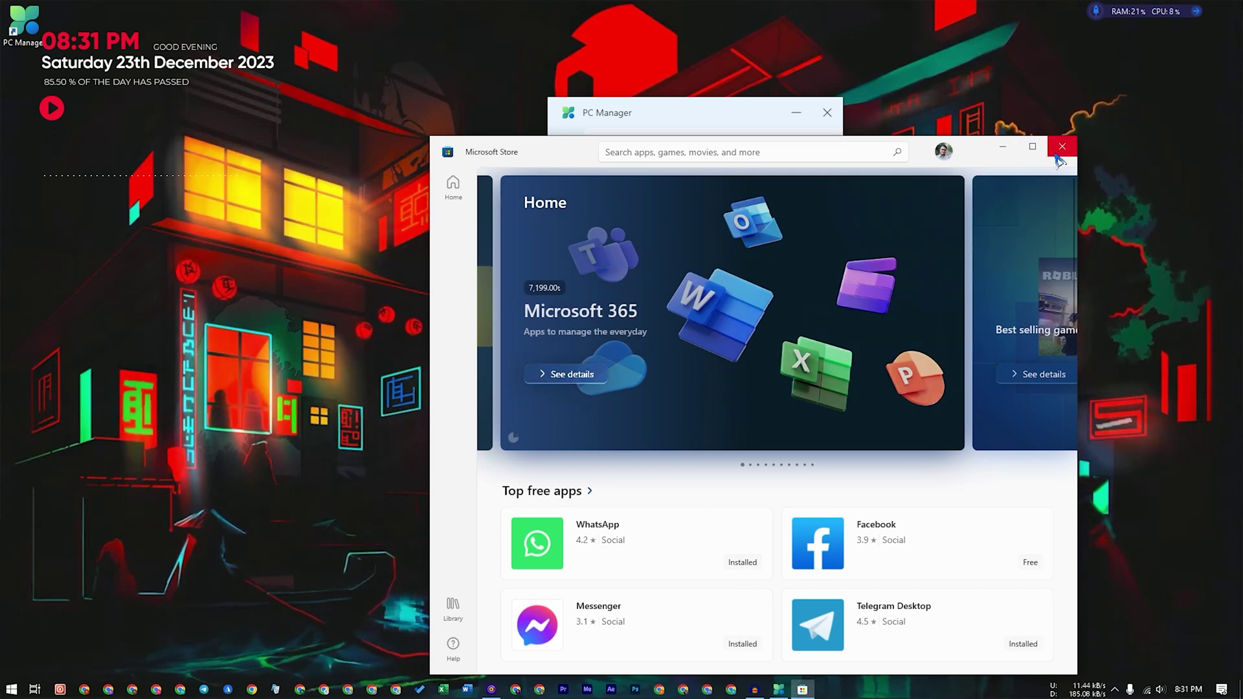
pyautogui.click(1062, 147)
# Go to PC Manager's Toolbox, reposition the window, and switch the desktop toolbar off and back on
pyautogui.click(567, 297)
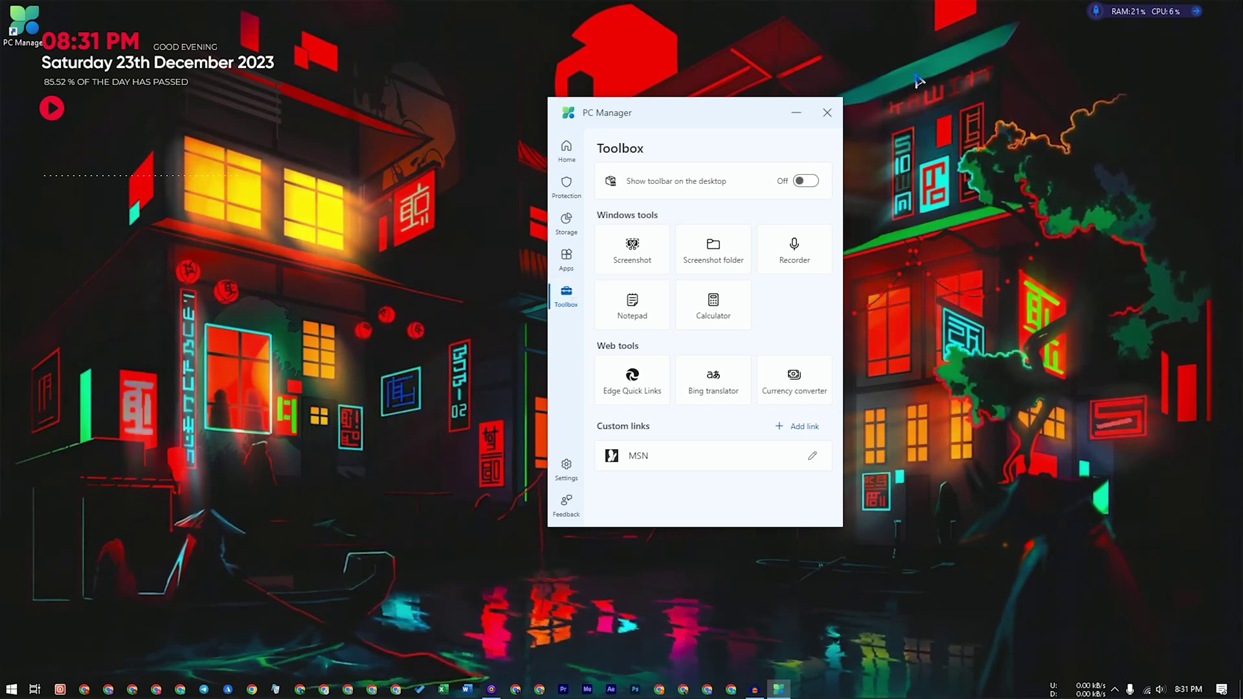
pyautogui.moveTo(712, 112); pyautogui.dragTo(597, 92)
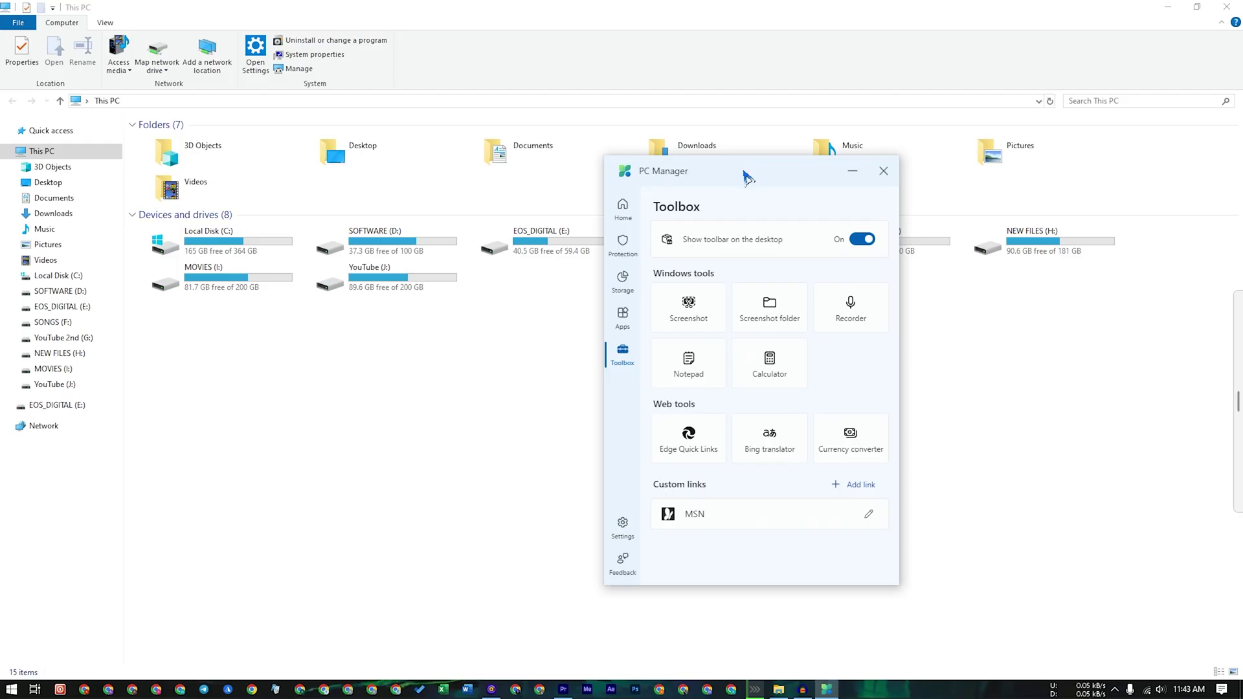
pyautogui.moveTo(711, 179); pyautogui.dragTo(674, 176)
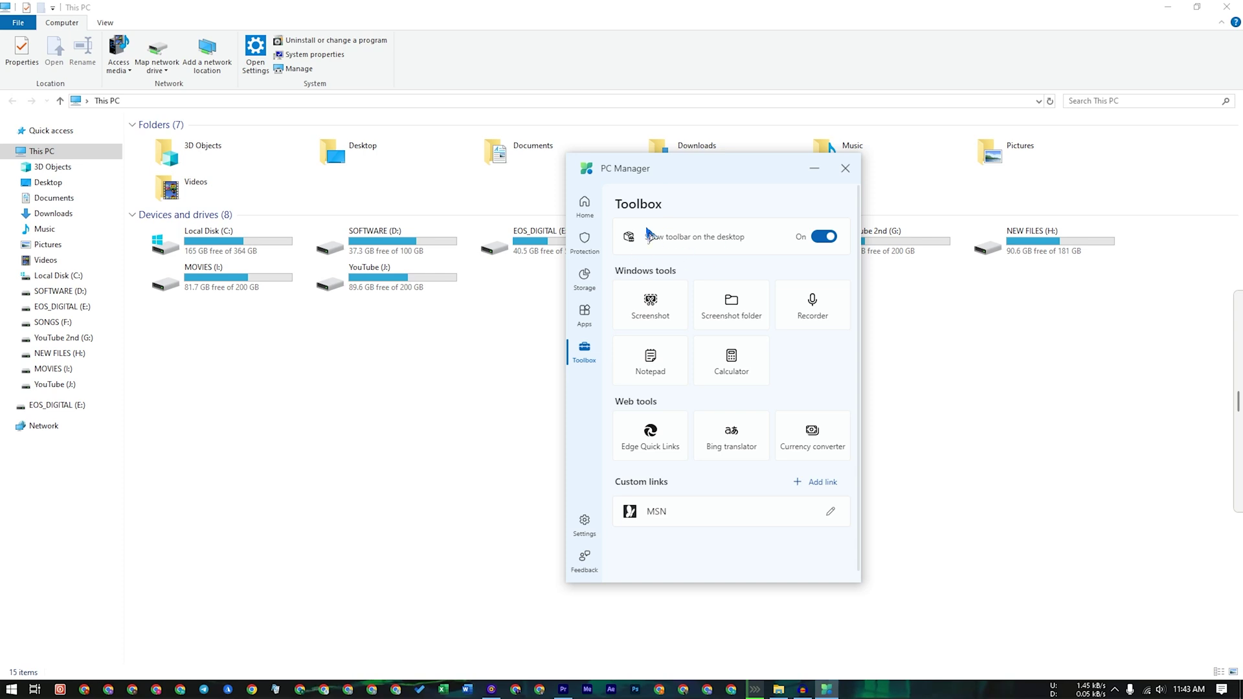
pyautogui.click(822, 238)
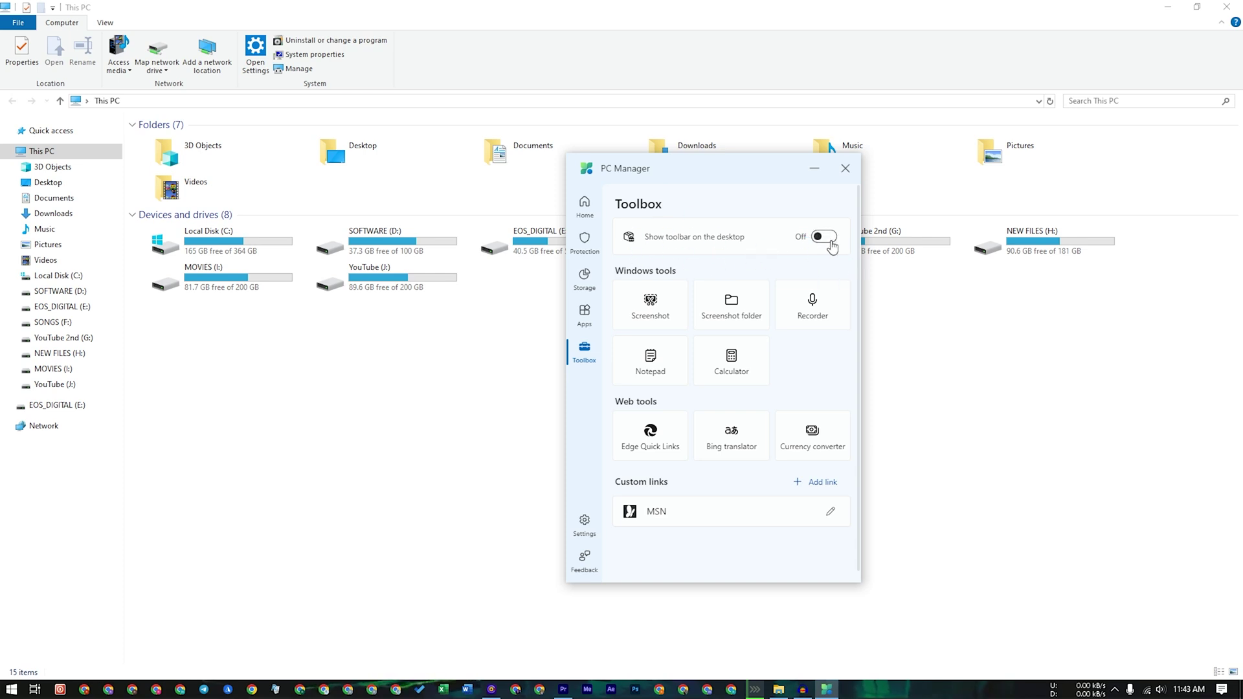
pyautogui.click(824, 237)
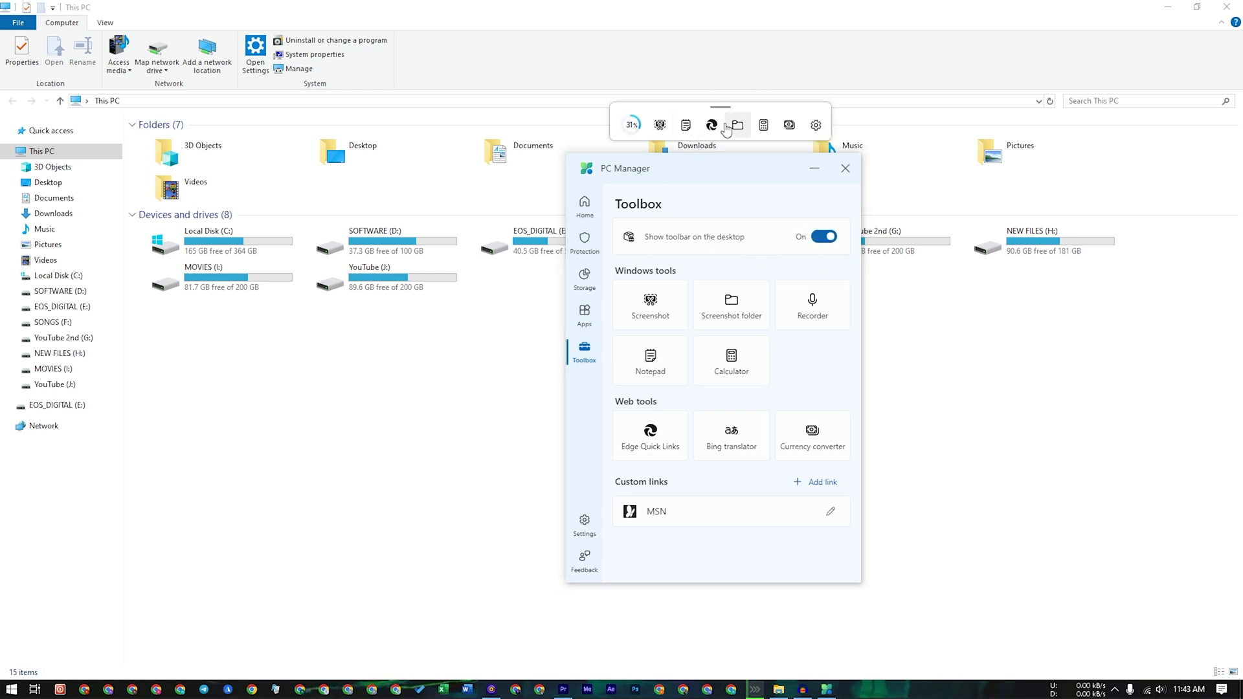
# Dock the floating desktop toolbar at the right edge of the screen and shift the PC Manager window slightly
pyautogui.moveTo(738, 108); pyautogui.dragTo(1224, 361)
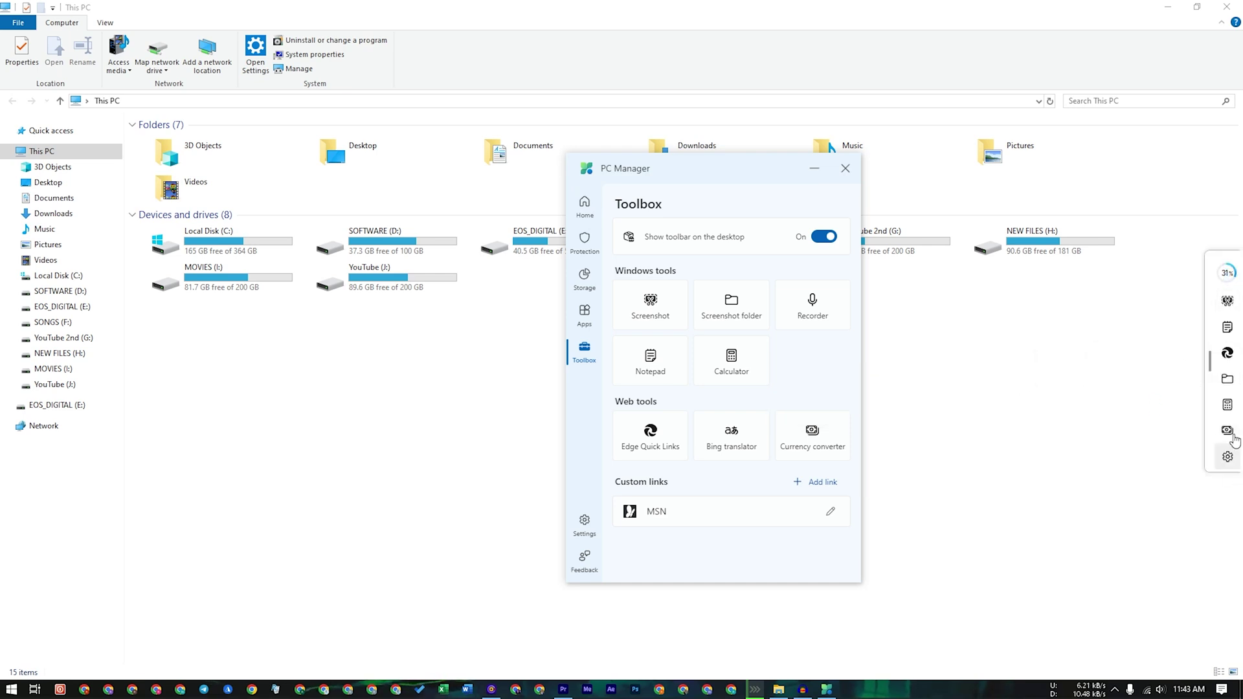
pyautogui.click(719, 176)
pyautogui.moveTo(719, 176); pyautogui.dragTo(681, 189)
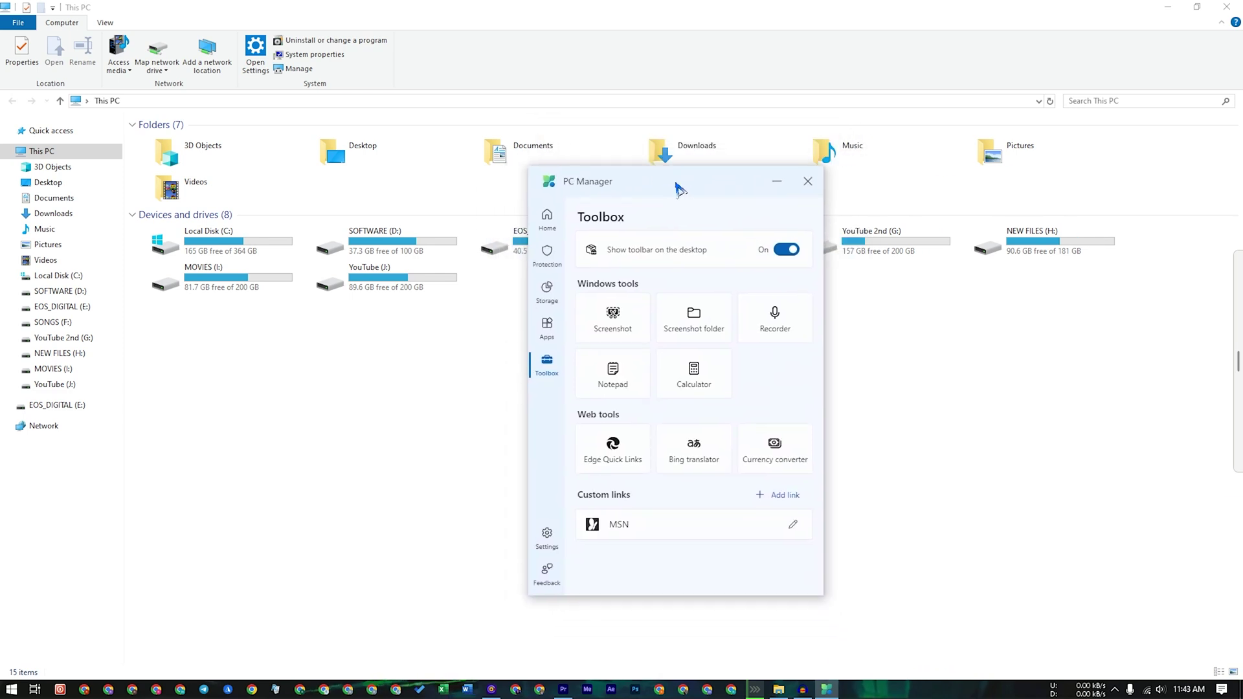
# Run Boost from the docked desktop toolbar, and restore and re-maximize the This PC window
pyautogui.moveTo(1240, 323)
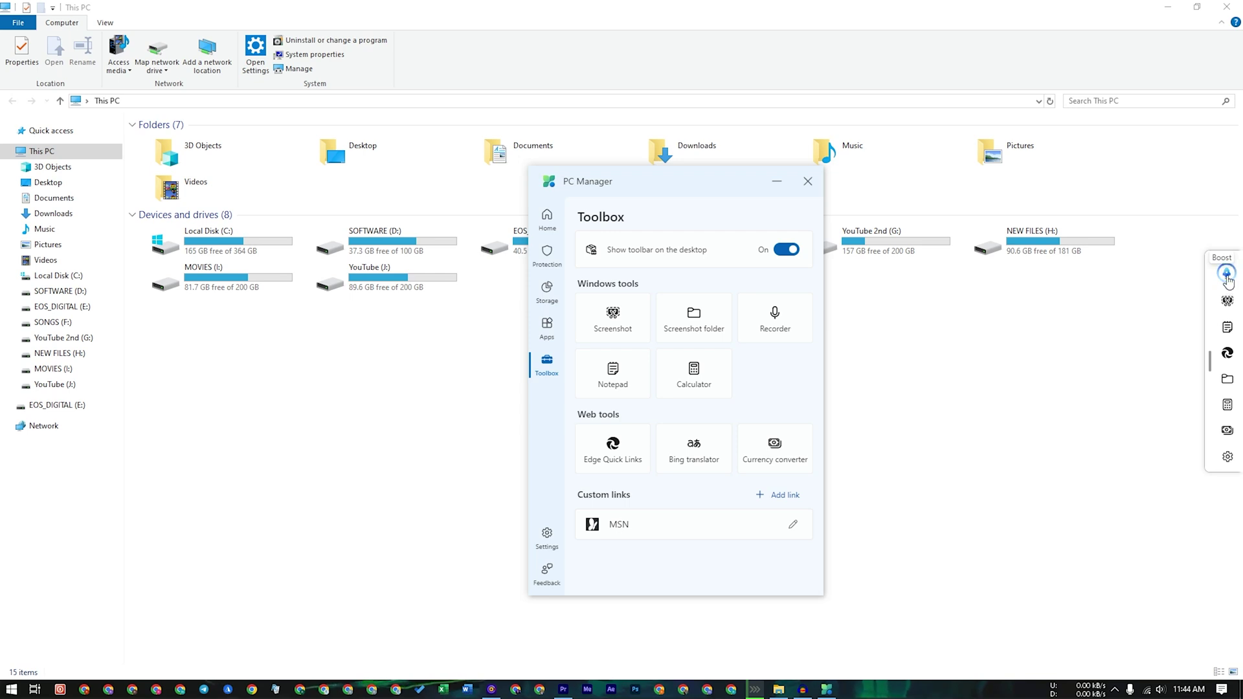
pyautogui.click(1223, 275)
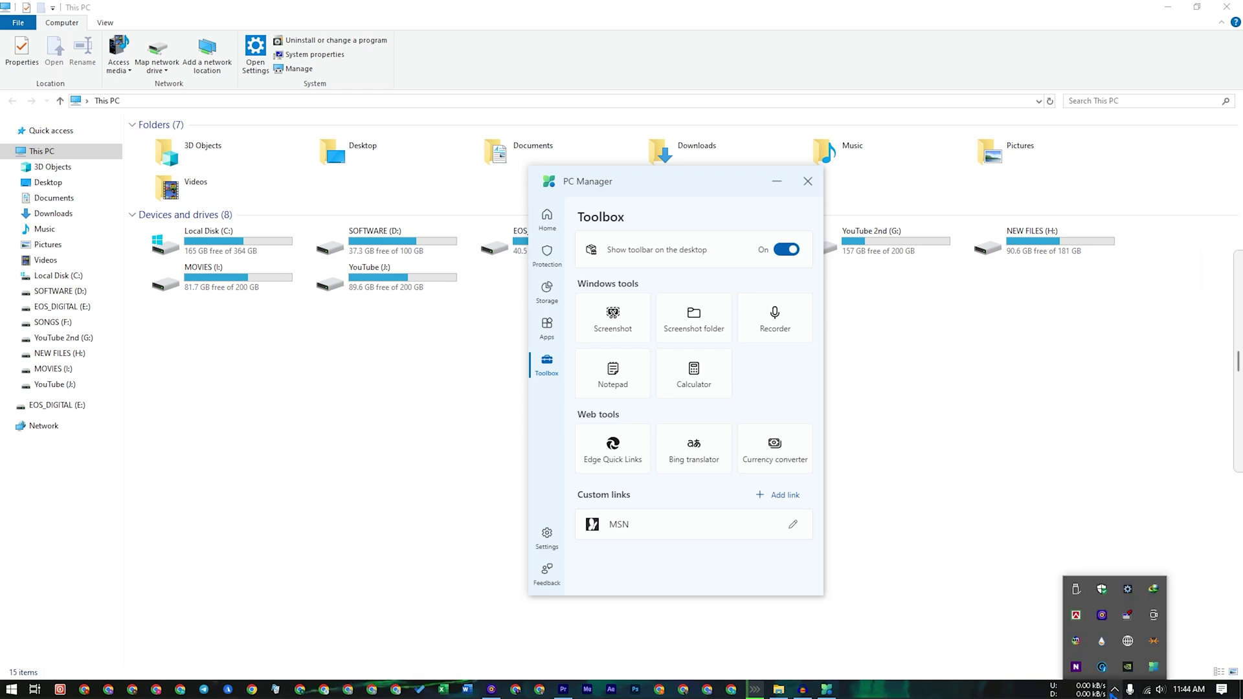
pyautogui.press('super+Down')
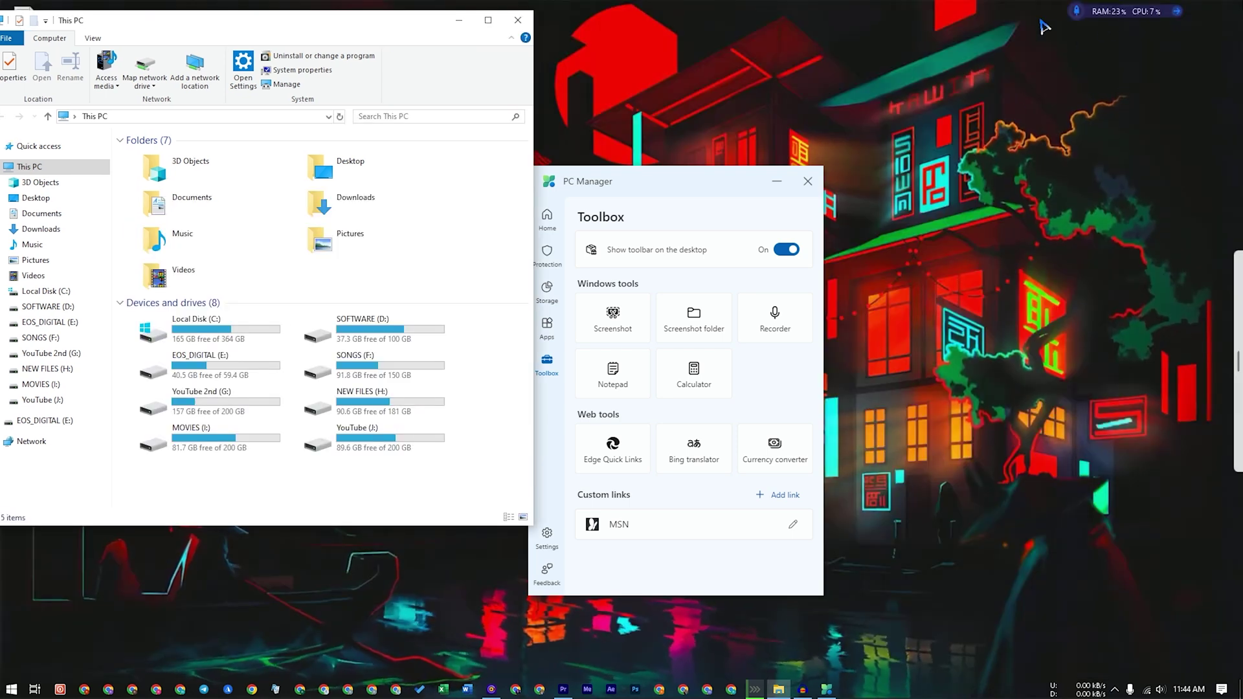
pyautogui.click(488, 20)
# Take a rectangular snip of the This PC window with the desktop toolbar's Screenshot tool
pyautogui.moveTo(1234, 268)
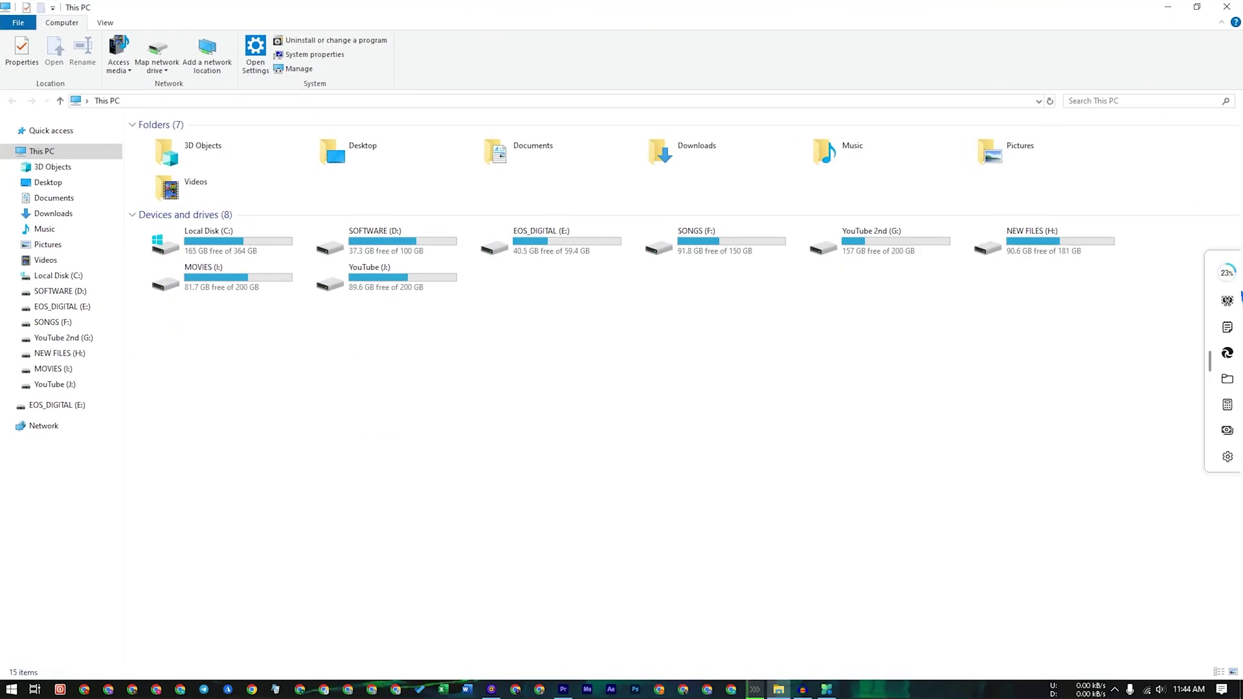
pyautogui.click(1229, 303)
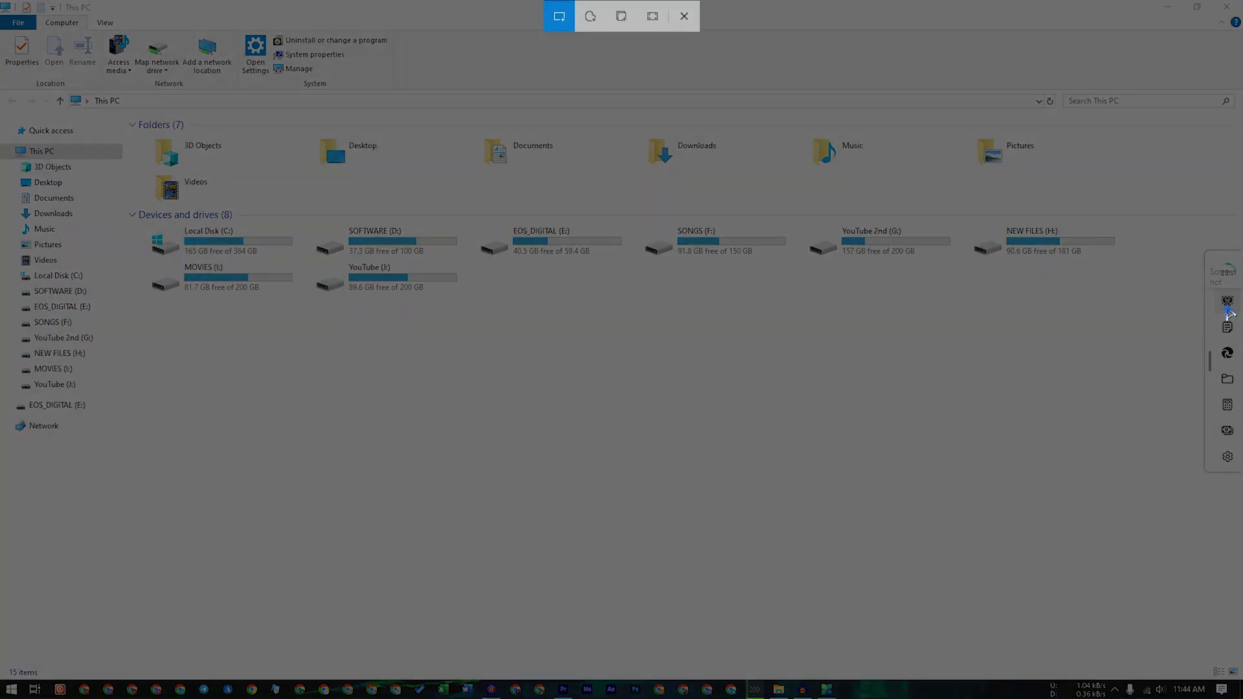
pyautogui.moveTo(193, 145); pyautogui.dragTo(194, 145)
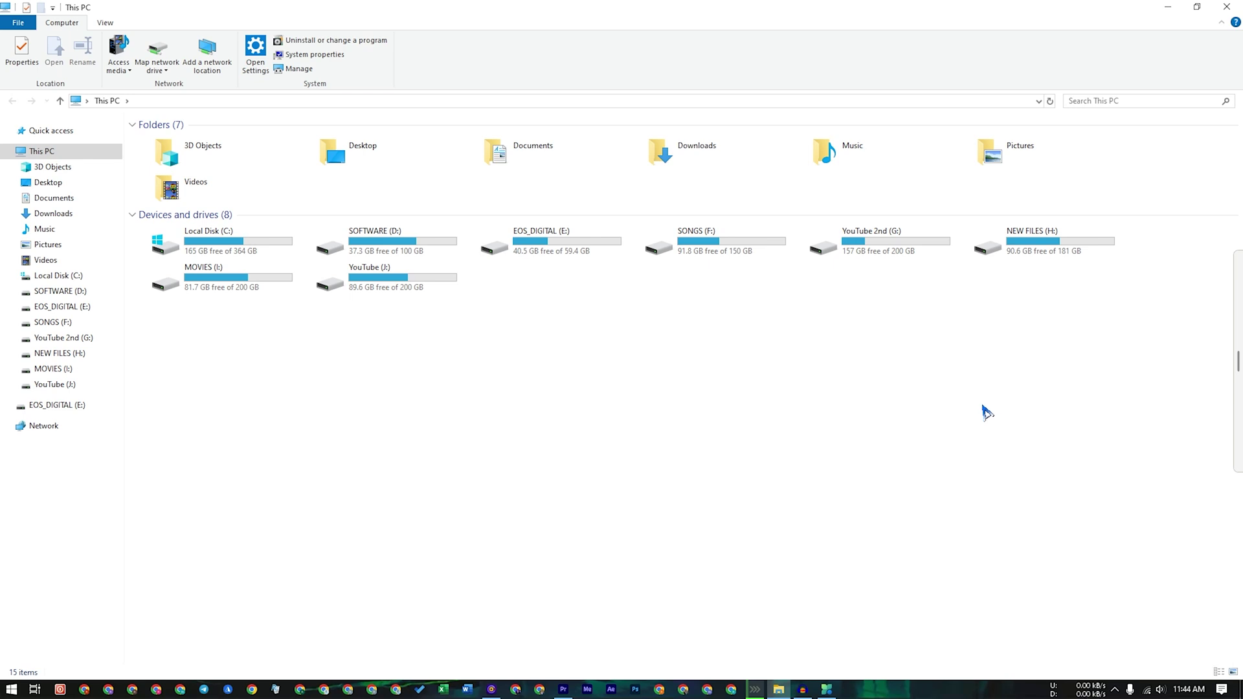
# Open a blank Notepad from the desktop toolbar and create a new text document on the YouTube (J:) drive, returning to This PC
pyautogui.click(1223, 321)
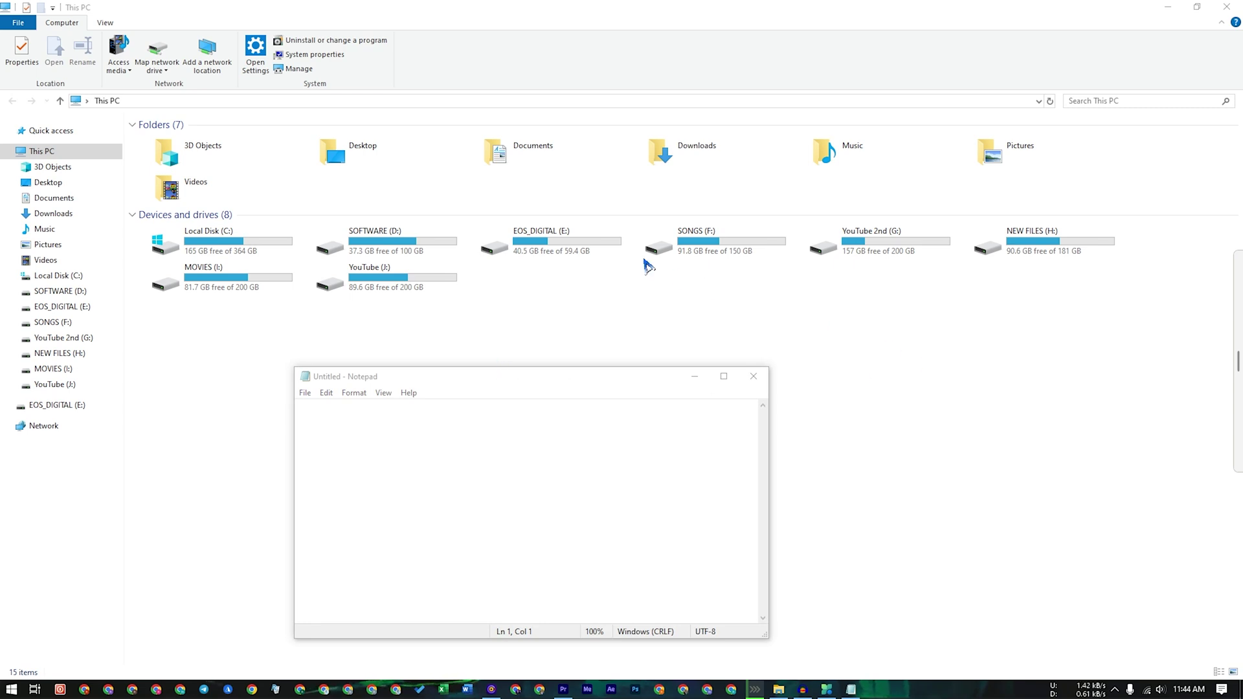
pyautogui.doubleClick(411, 282)
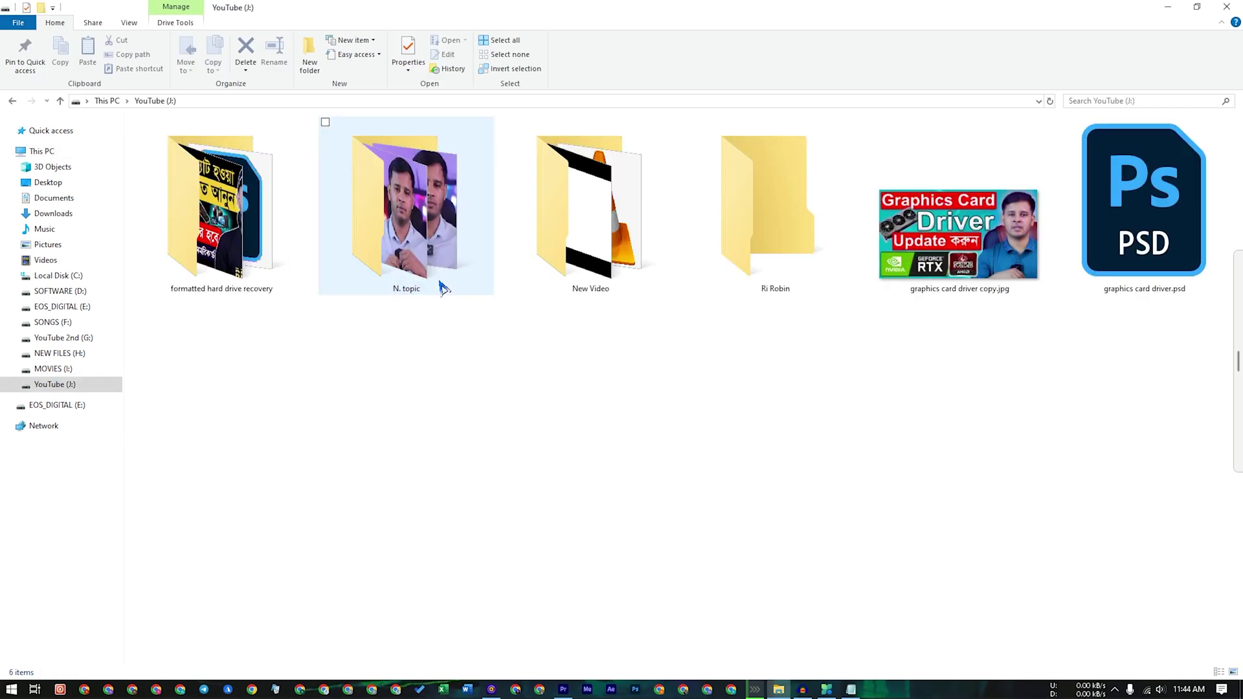
pyautogui.rightClick(697, 379)
pyautogui.moveTo(841, 524)
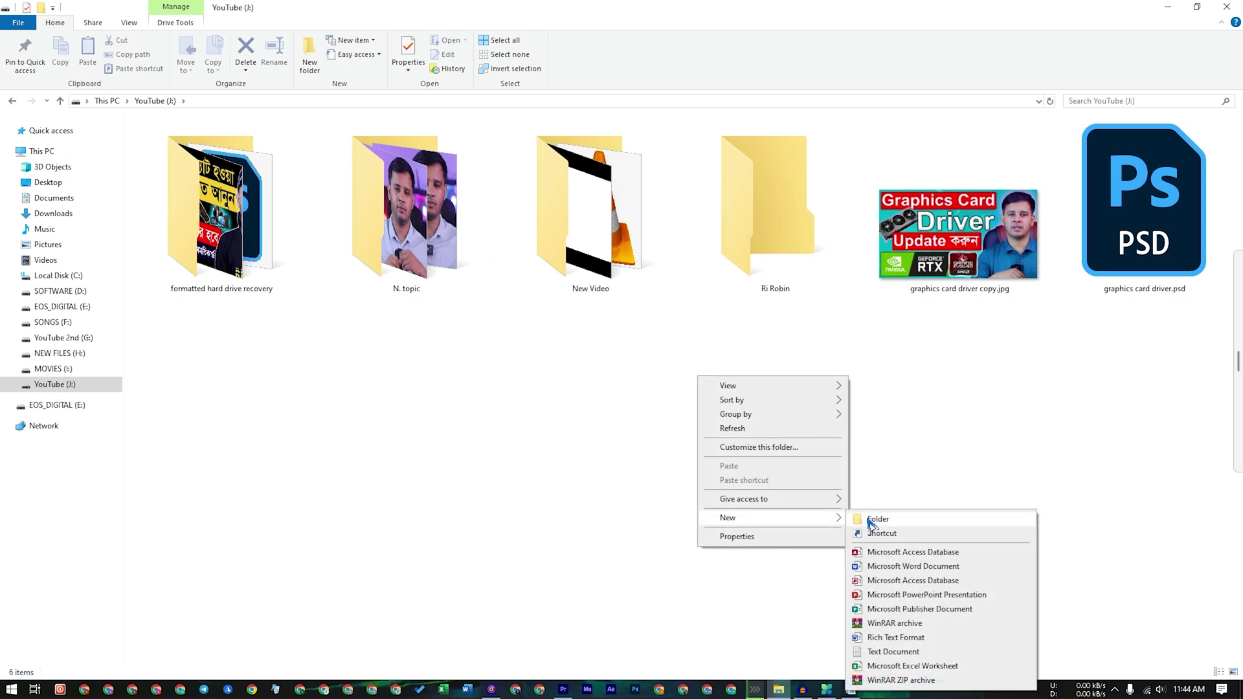
pyautogui.click(894, 651)
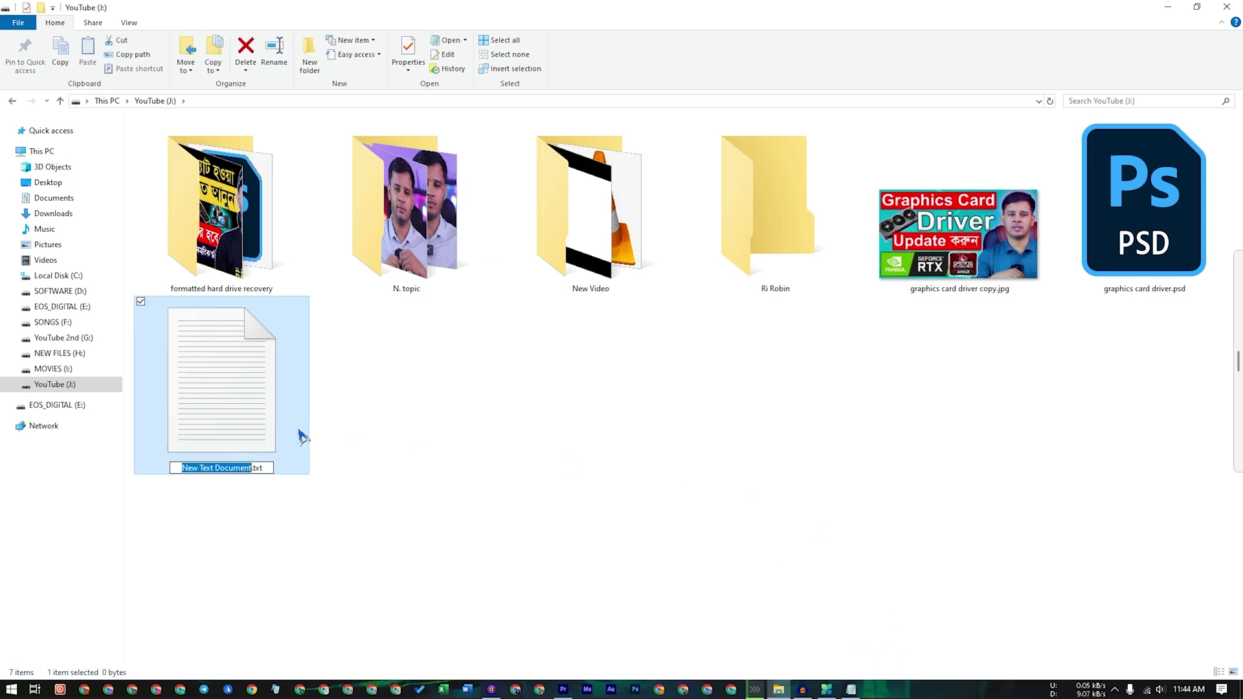
pyautogui.click(364, 431)
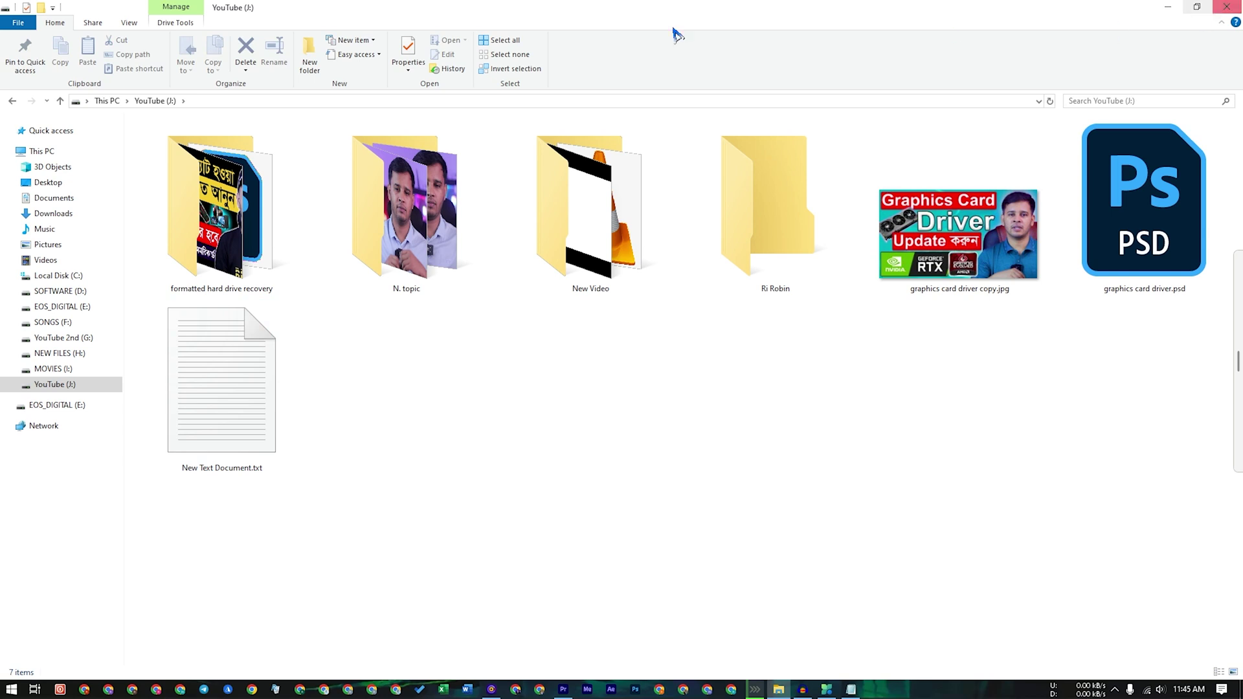
pyautogui.click(12, 101)
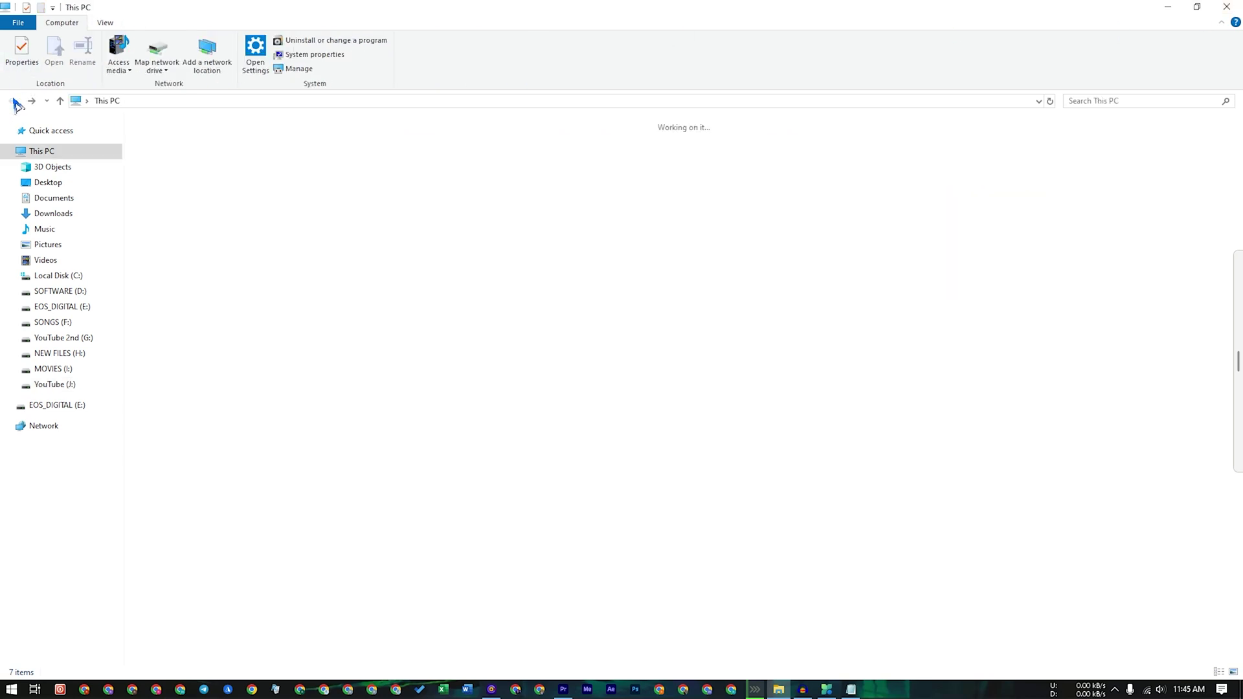
# Enter "vc;ldfk" in the blank Notepad file, view and cancel the Save As dialog, and close the file without saving
pyautogui.click(850, 689)
pyautogui.moveTo(455, 366); pyautogui.dragTo(621, 283)
pyautogui.write('vc;ldfk')
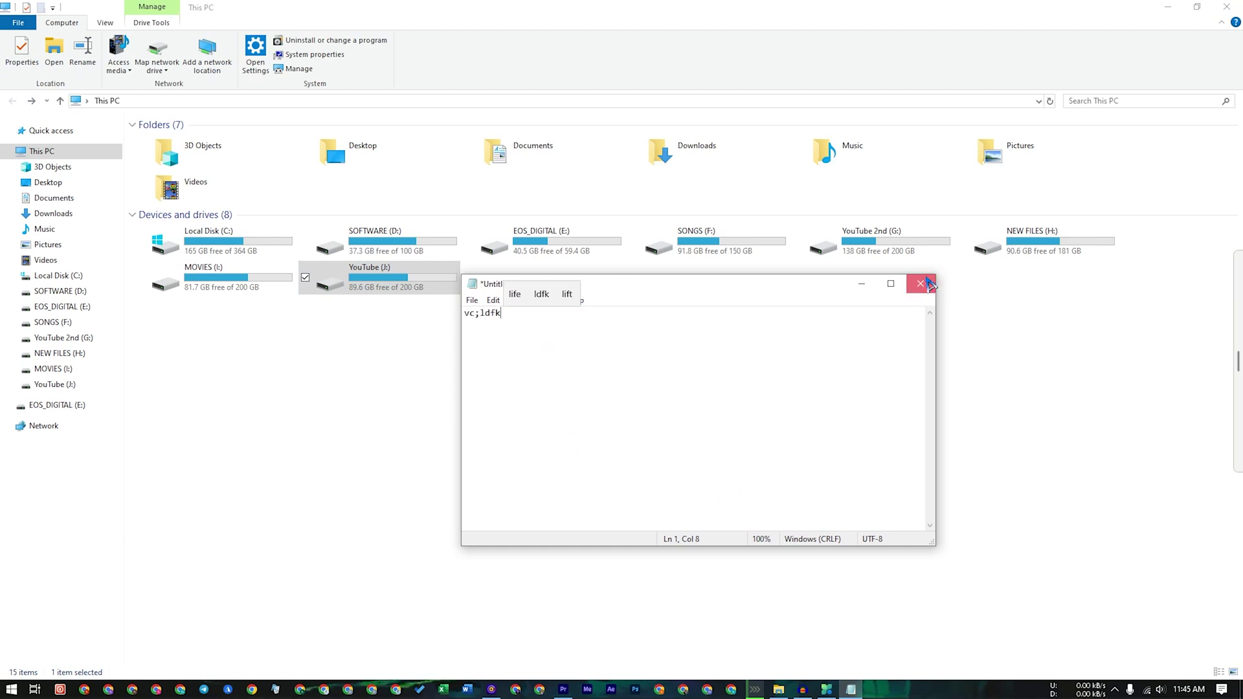
pyautogui.click(928, 280)
pyautogui.click(590, 349)
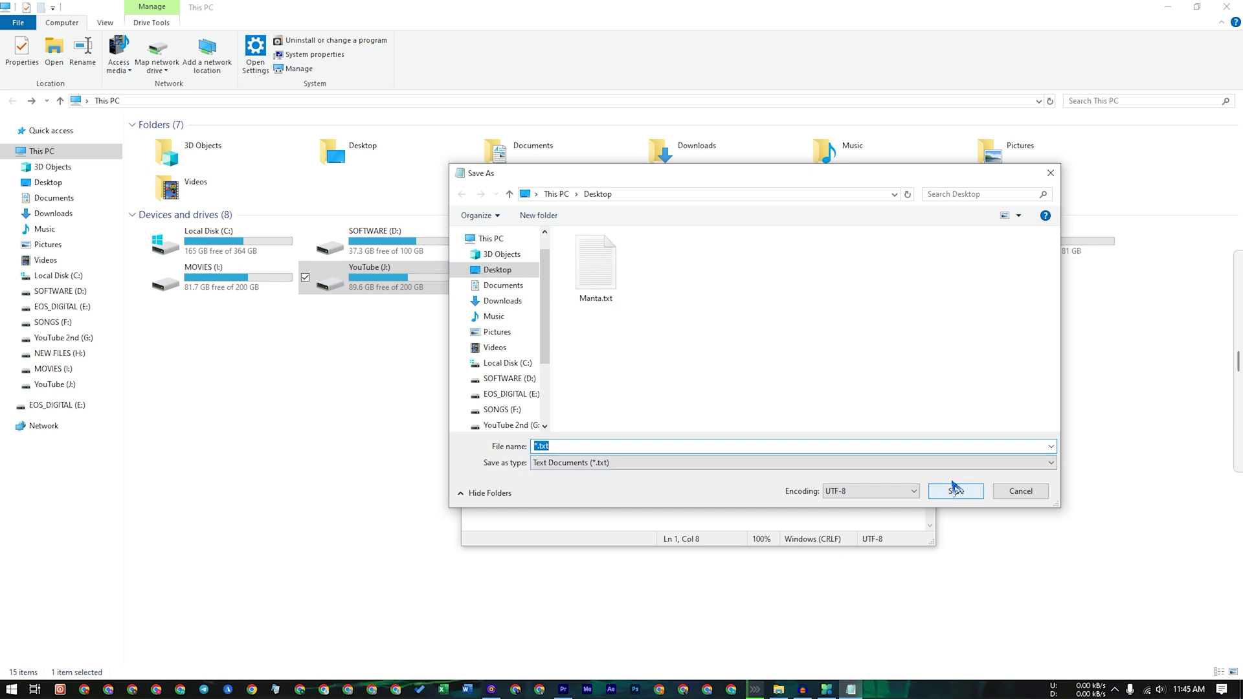
pyautogui.click(1030, 486)
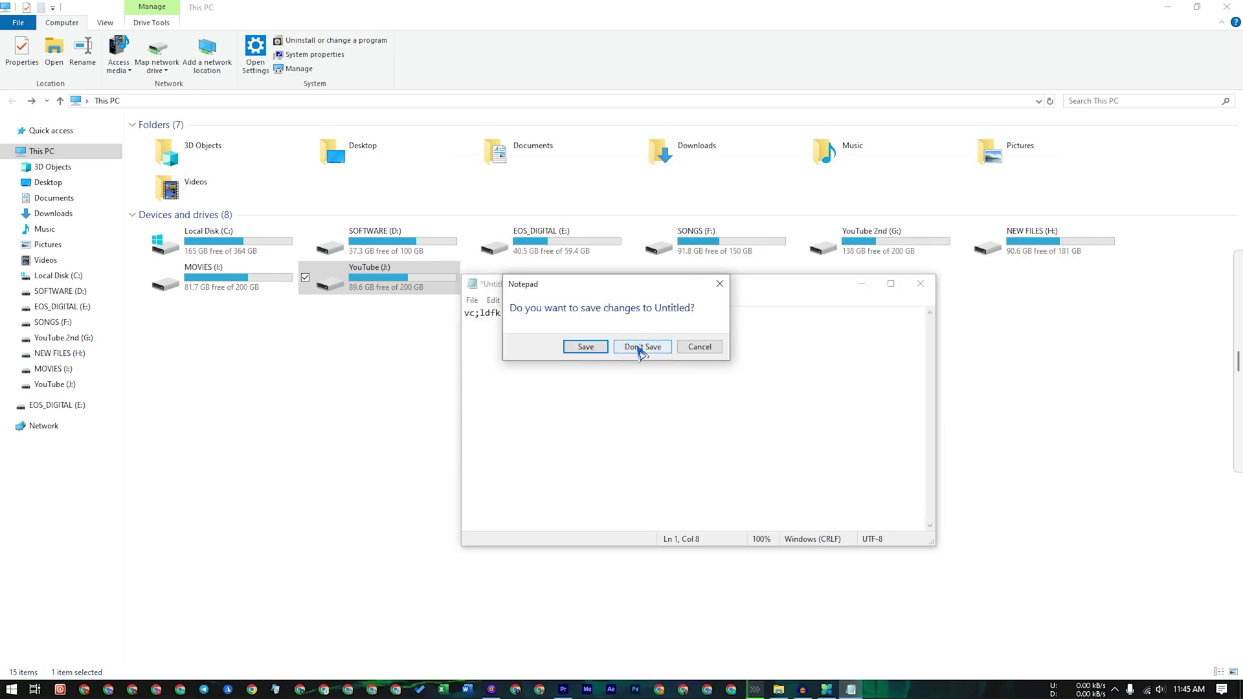
pyautogui.click(636, 348)
# Launch Microsoft Edge from the toolbar's Edge Quick Links and postpone the recommended browser settings
pyautogui.moveTo(1224, 356)
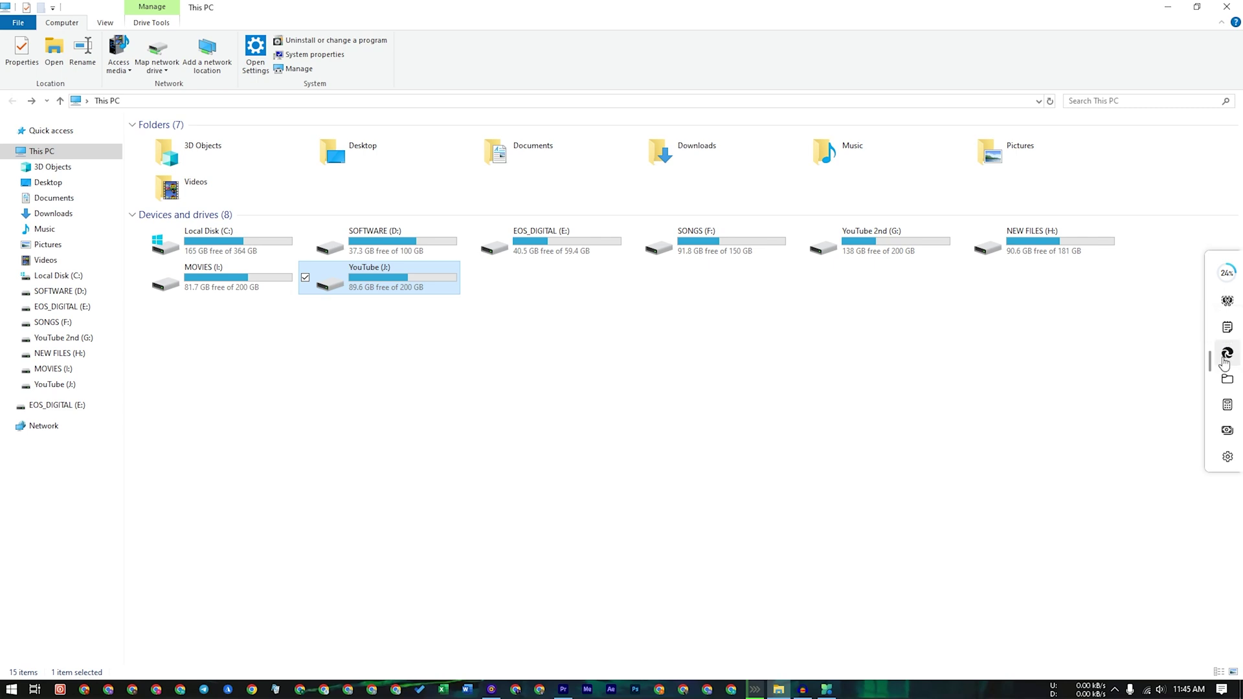
pyautogui.click(1224, 357)
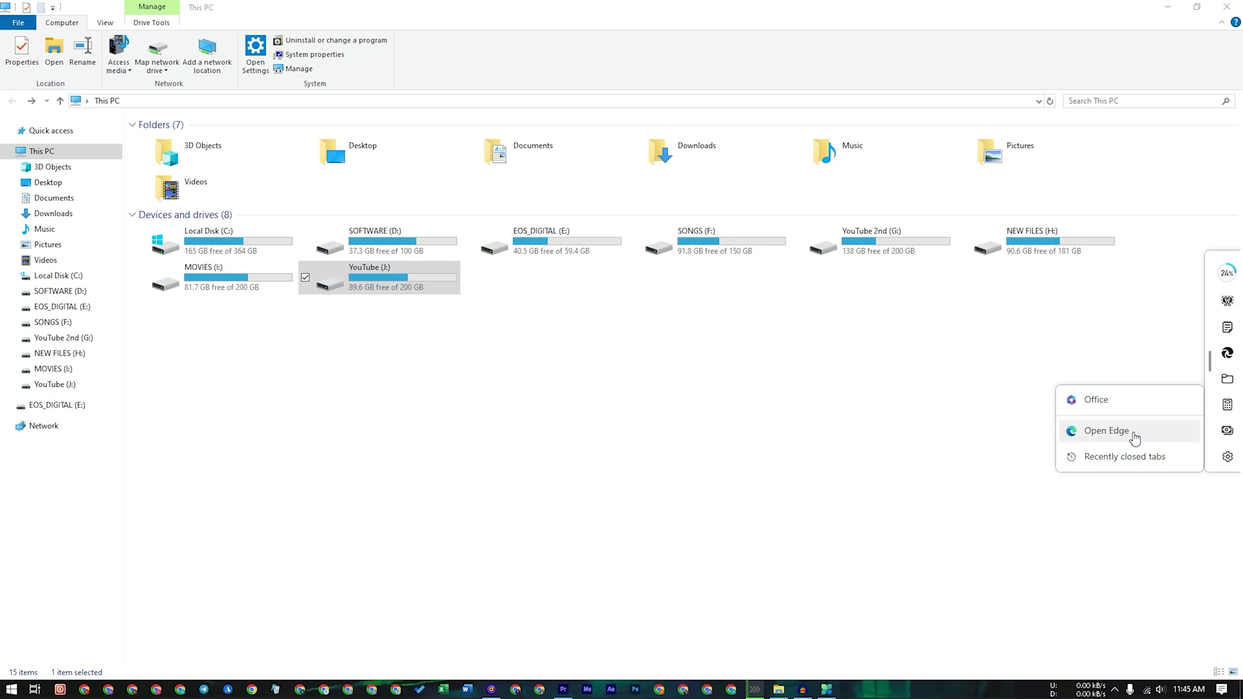
pyautogui.click(1155, 438)
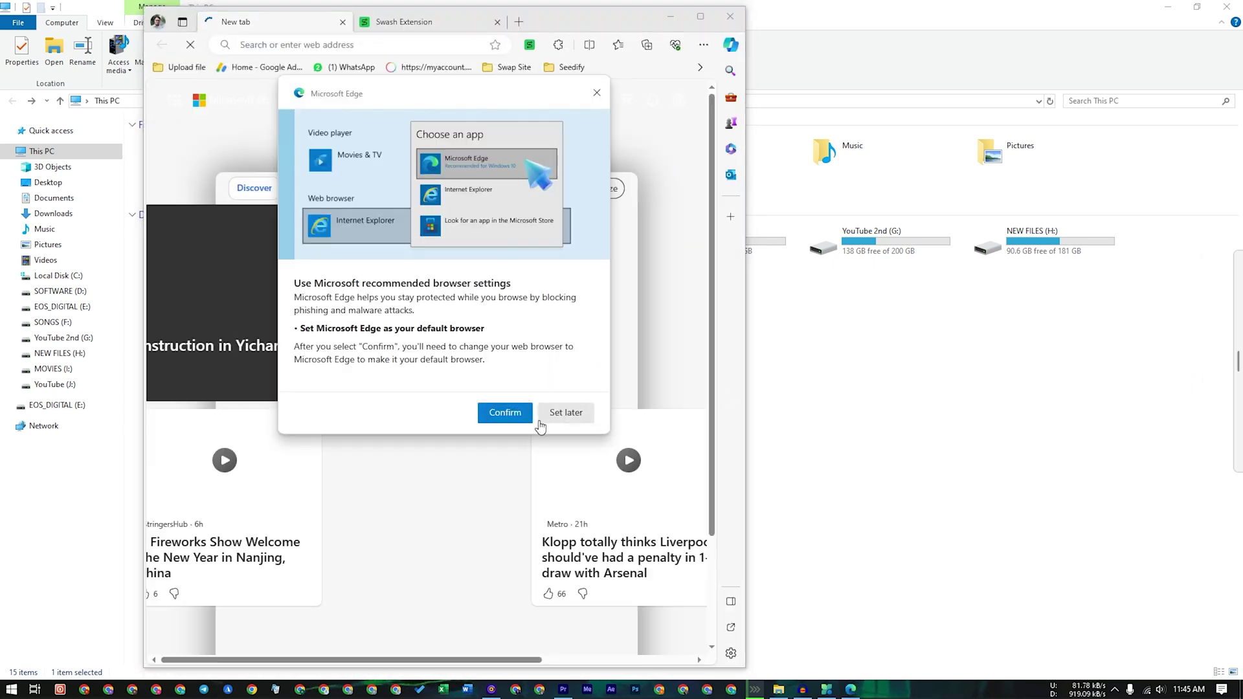
pyautogui.click(573, 419)
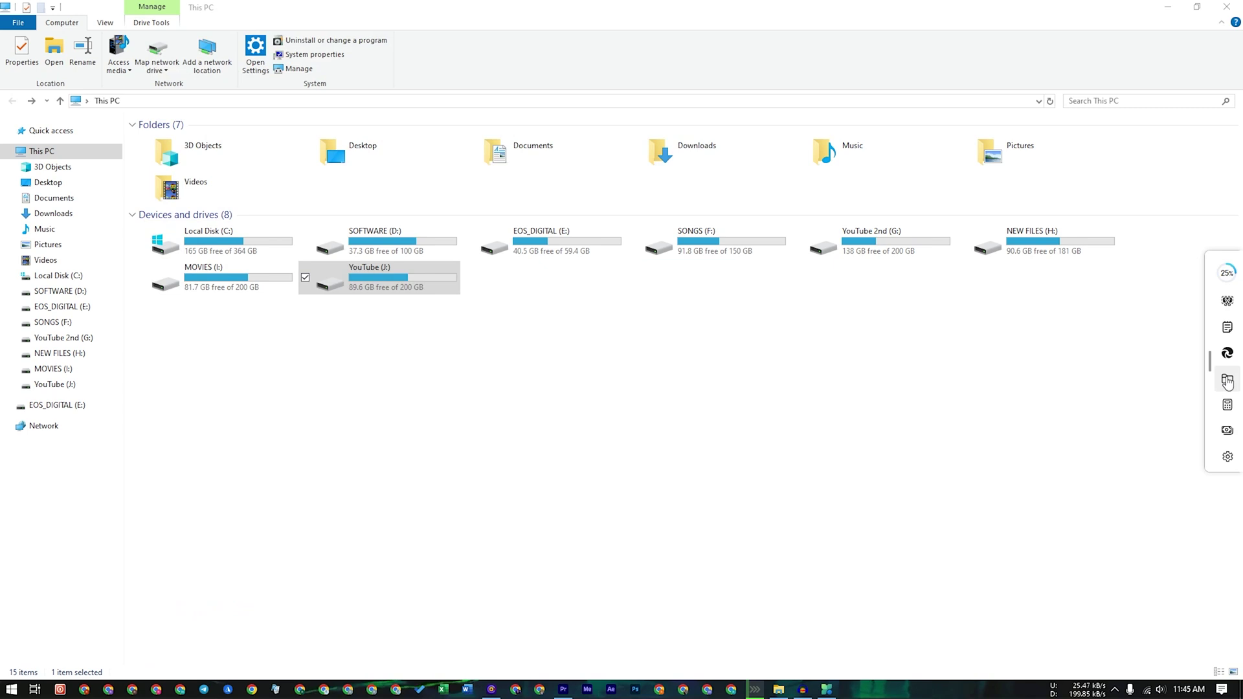
# Open and close the Screenshots folder and the Calculator from the desktop toolbar
pyautogui.click(1228, 380)
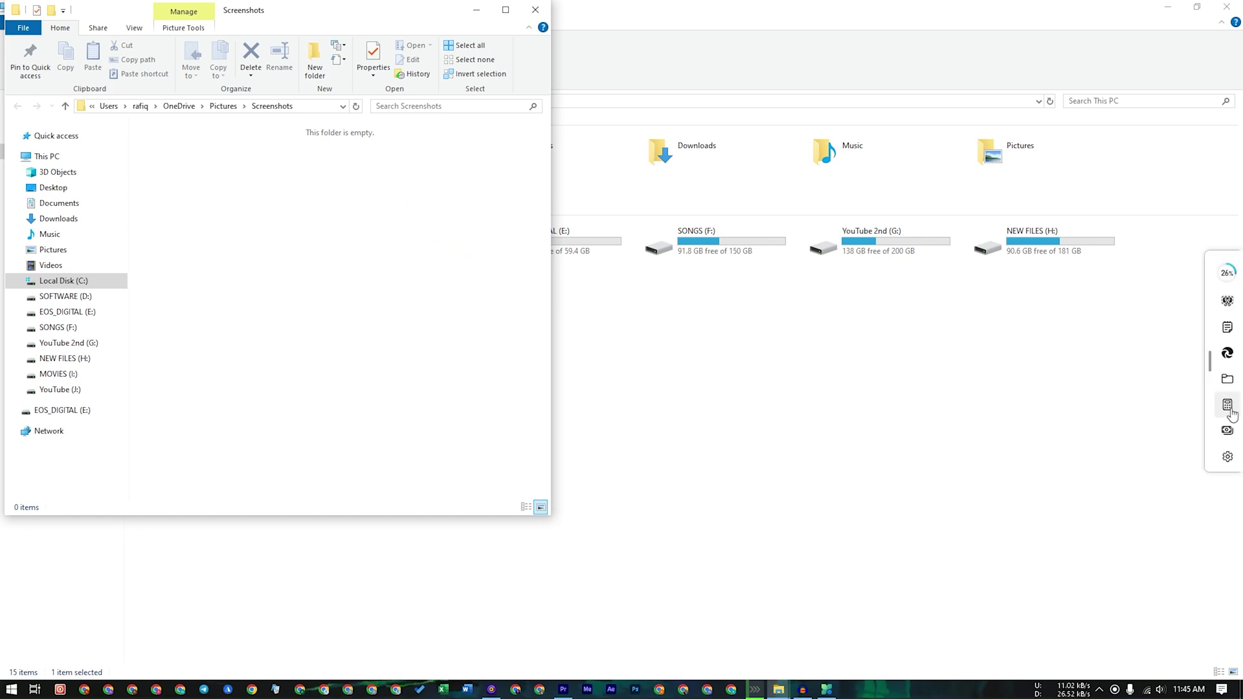
pyautogui.click(534, 9)
pyautogui.click(1227, 413)
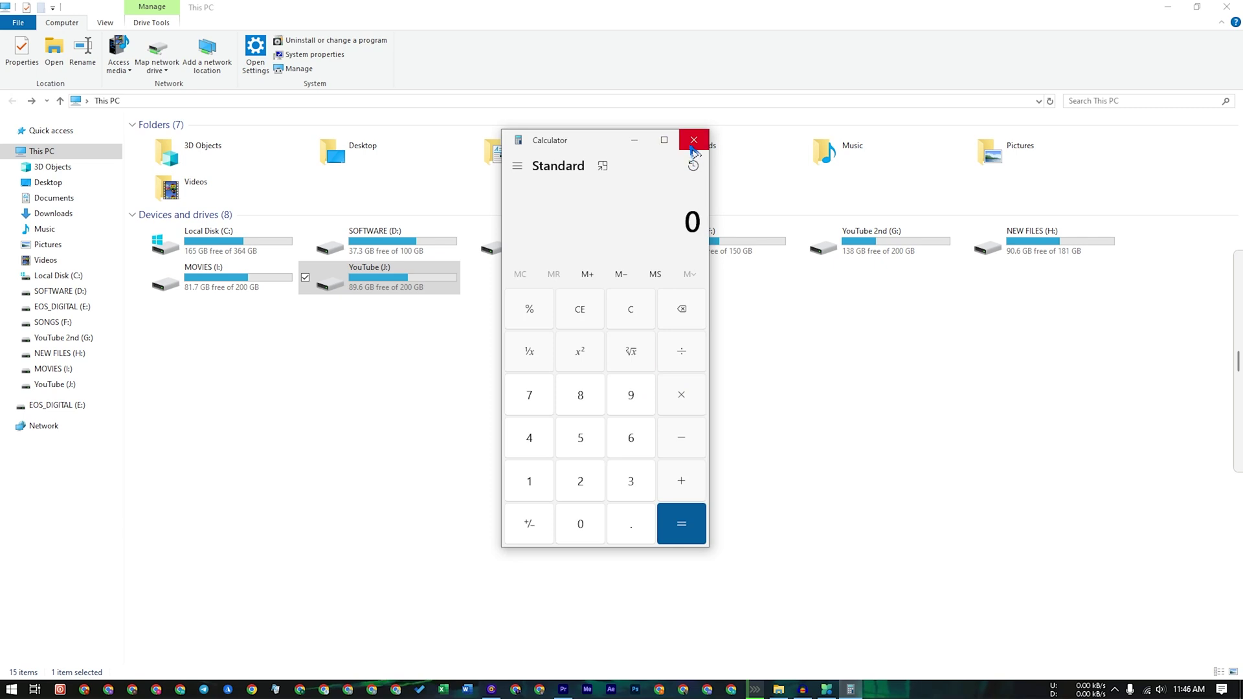
pyautogui.click(693, 143)
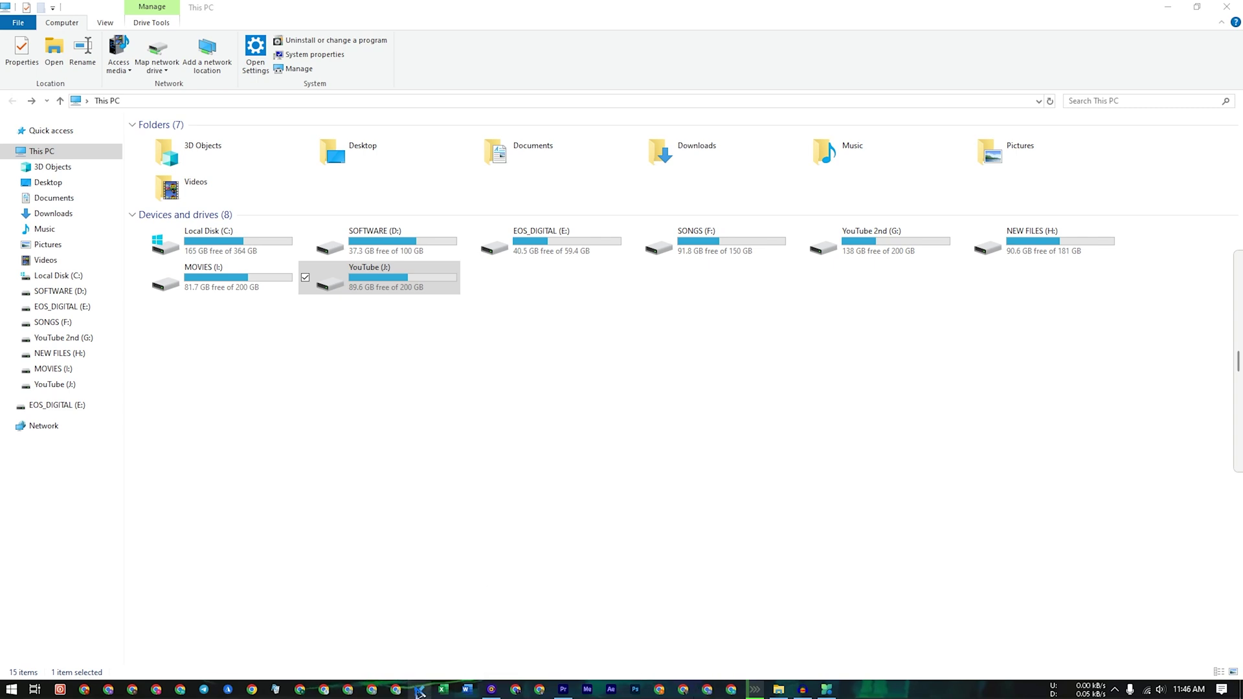
pyautogui.moveTo(1233, 388)
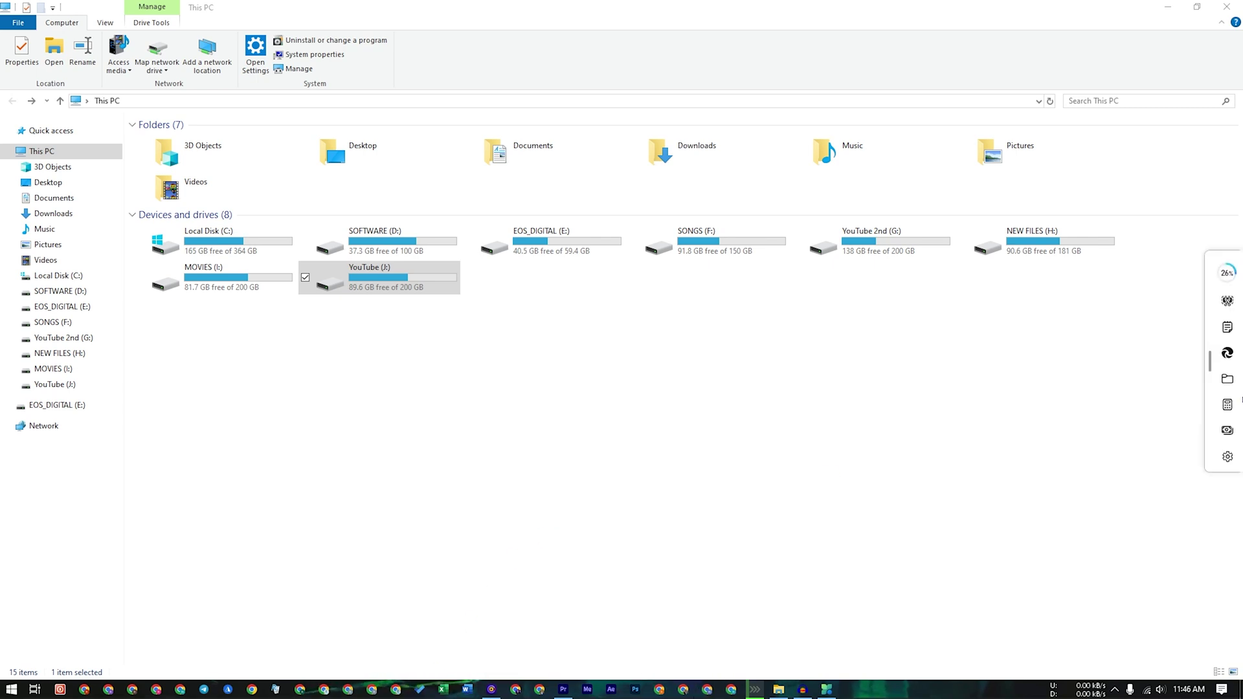
# Open the currency converter from the desktop toolbar, choose US Dollar as the target currency, and close the browser window
pyautogui.click(1228, 433)
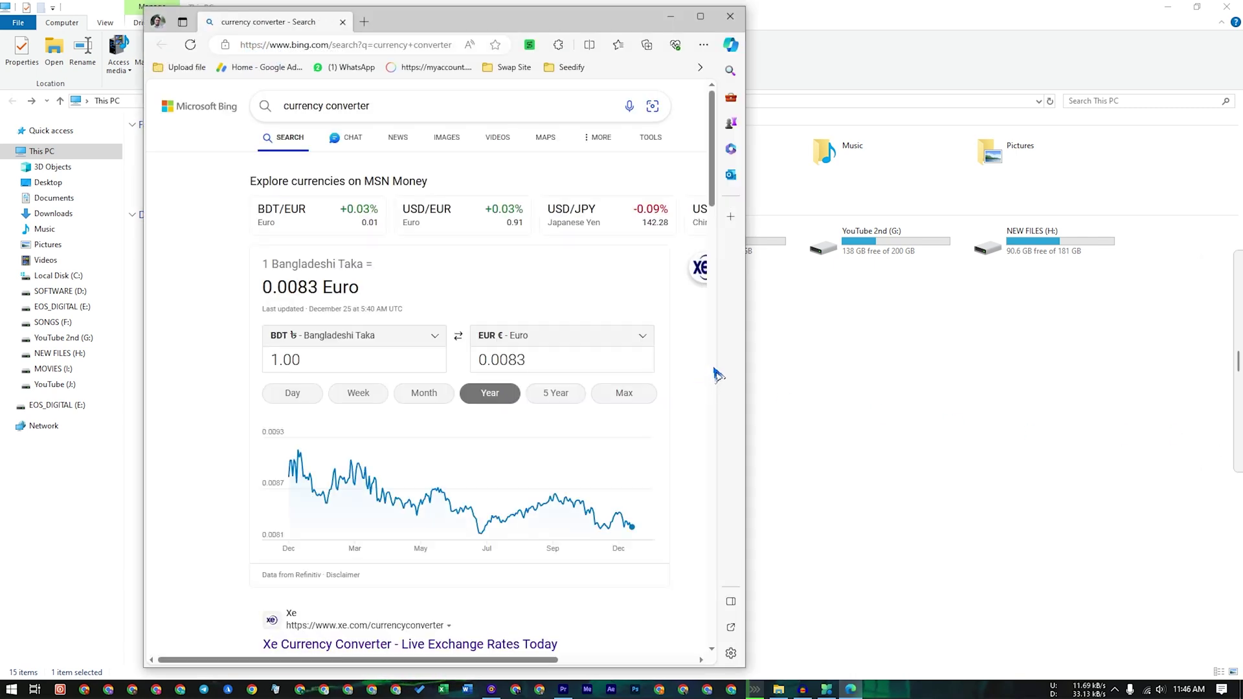
pyautogui.click(535, 336)
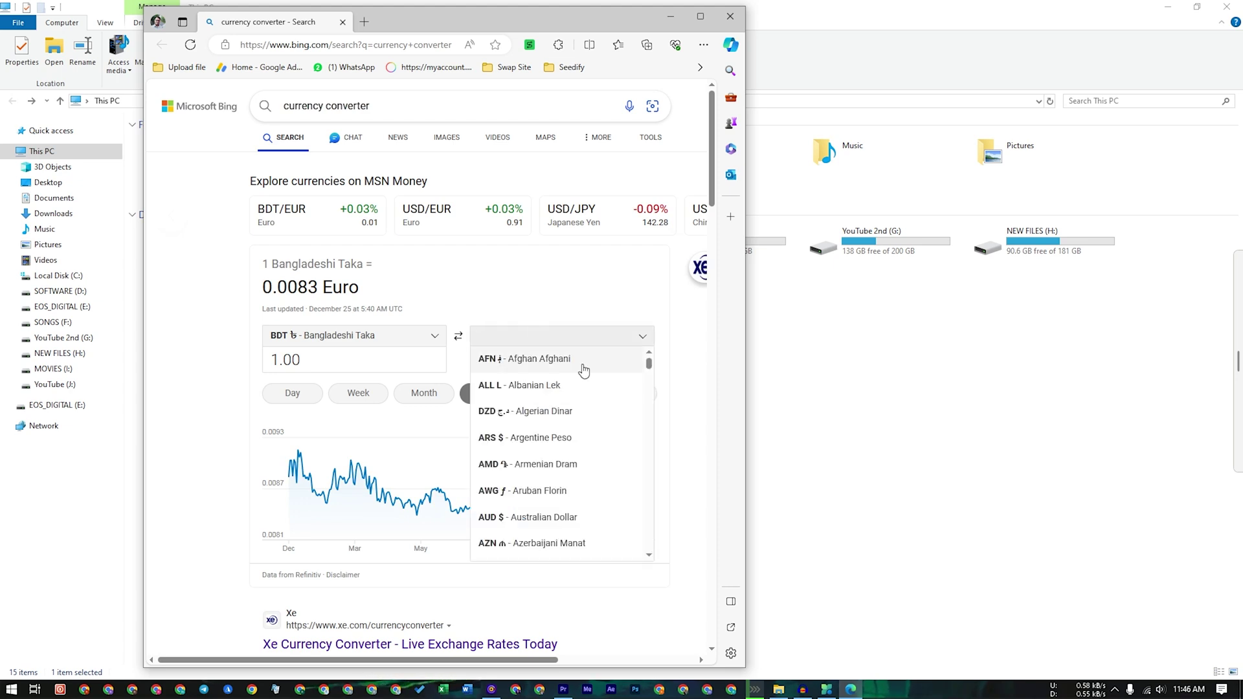
pyautogui.moveTo(651, 371); pyautogui.dragTo(638, 541)
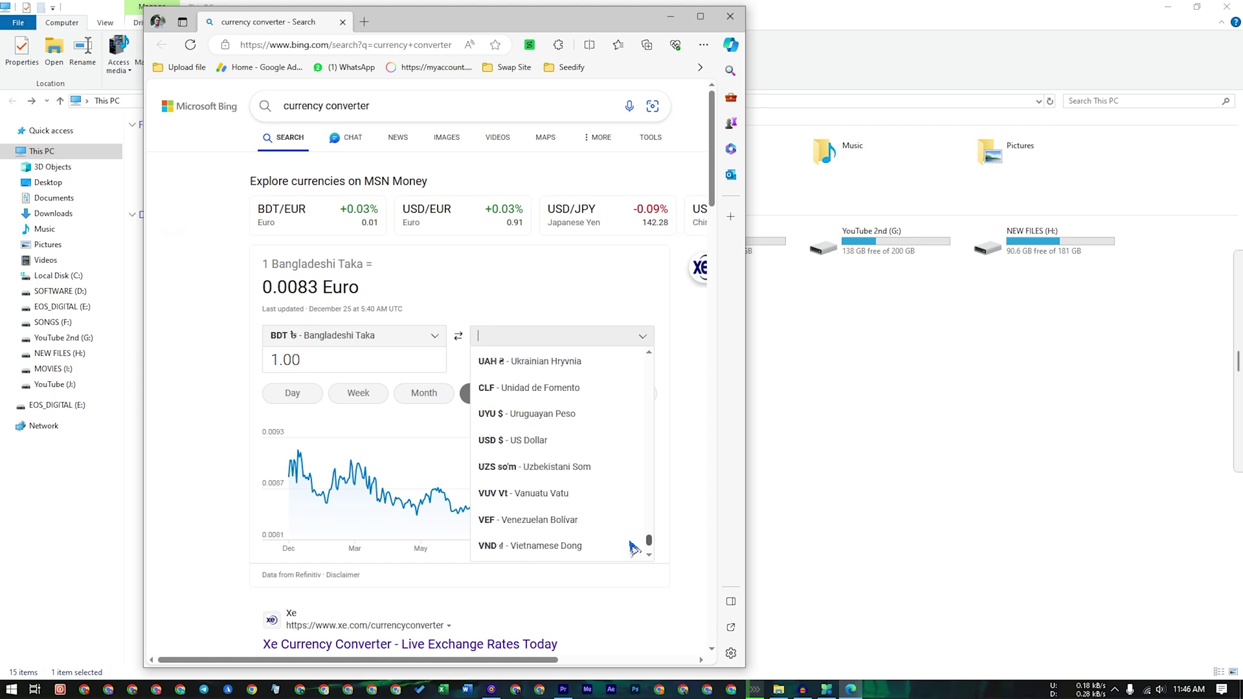
pyautogui.click(511, 439)
pyautogui.click(731, 16)
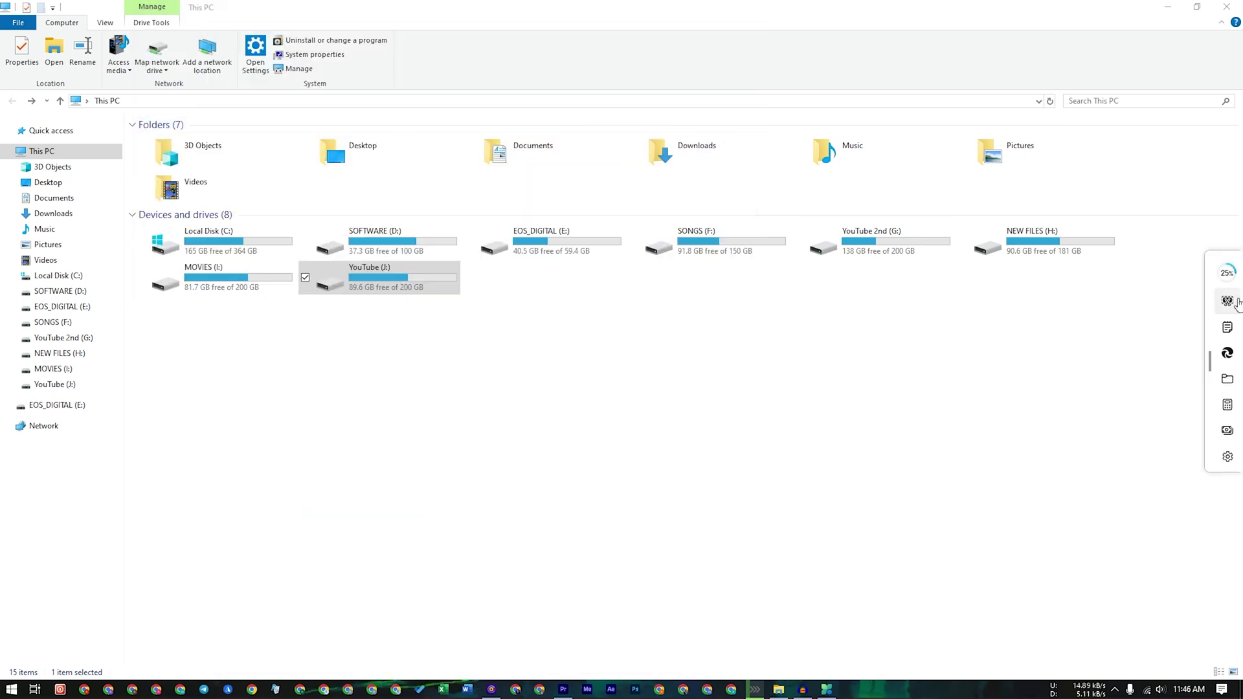
# Look through the tools that can be added to the desktop toolbar and open PC Manager's Toolbox page
pyautogui.click(1227, 457)
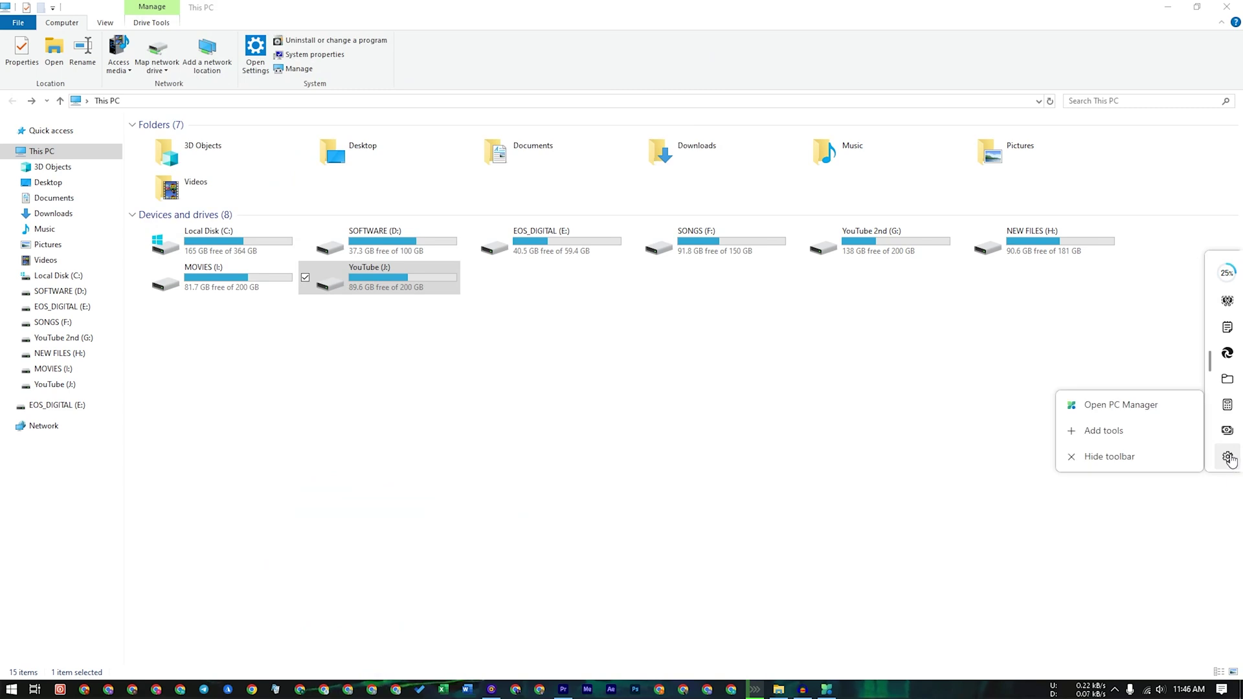
pyautogui.click(1110, 431)
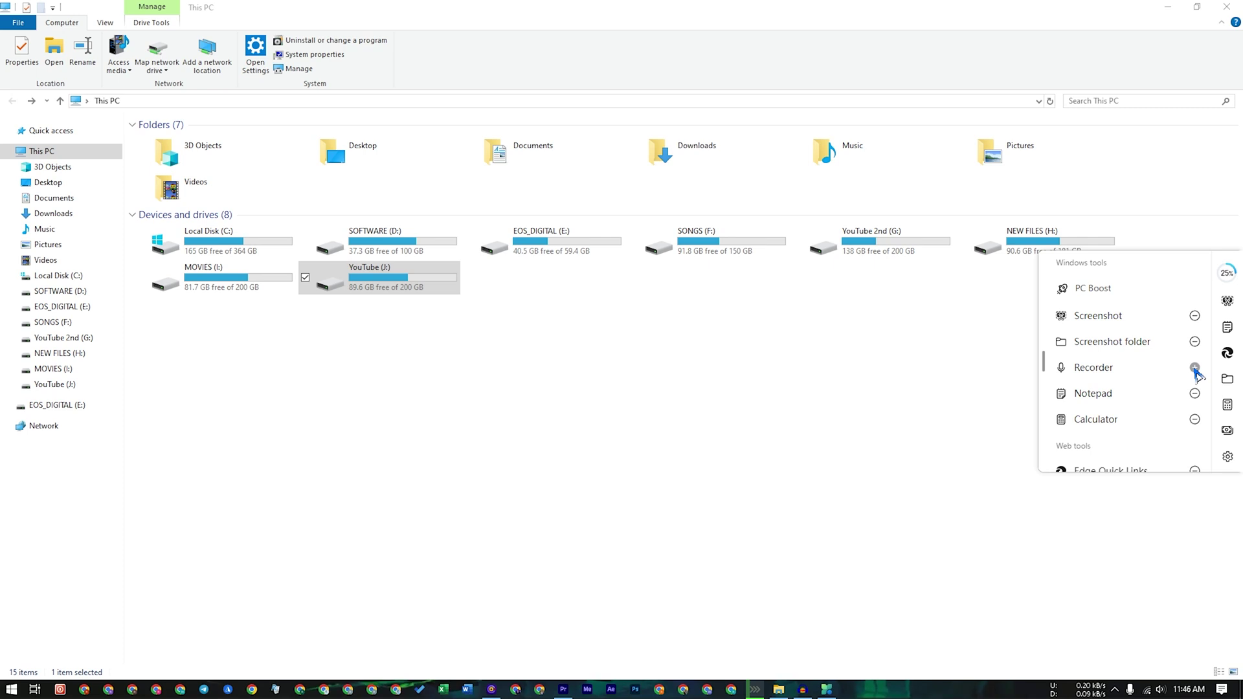
pyautogui.scroll(-3, 1087, 405)
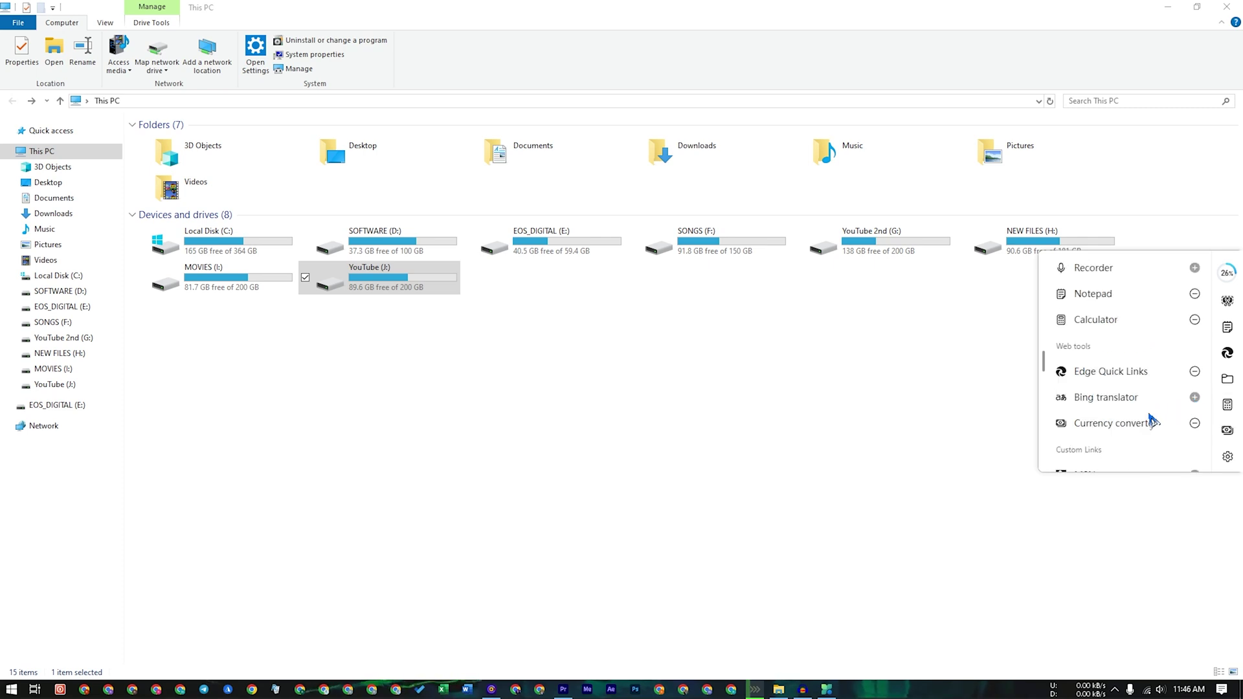
pyautogui.scroll(3, 1104, 418)
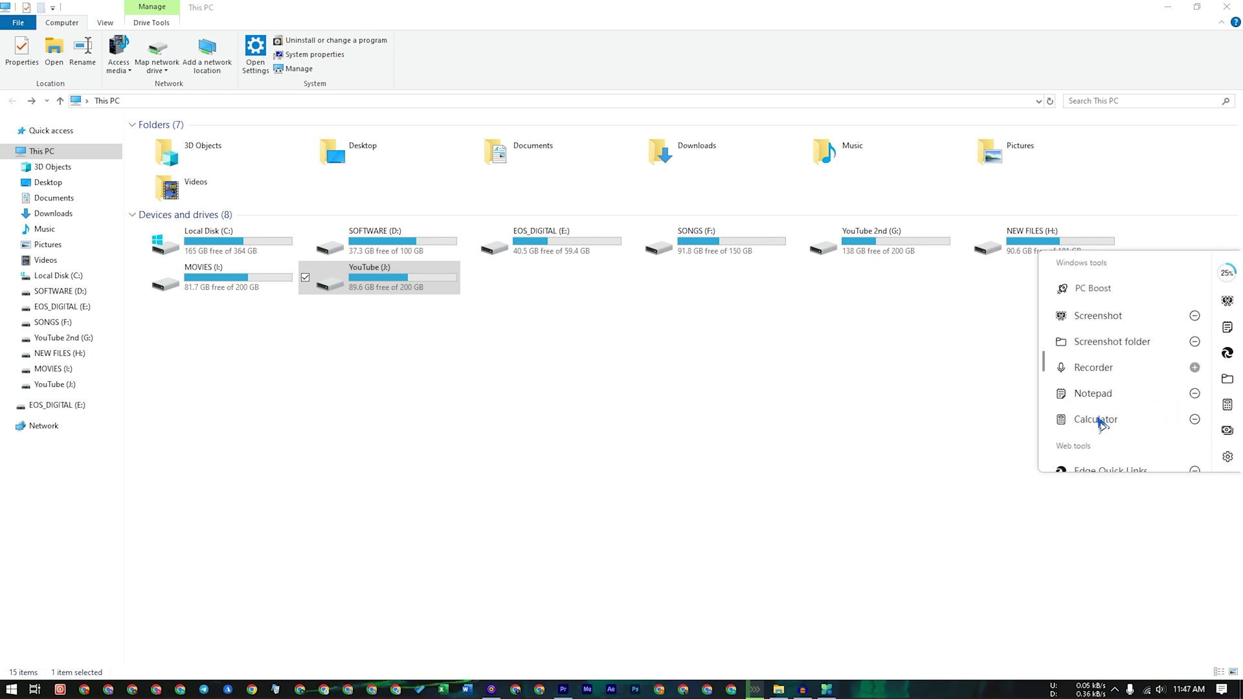
pyautogui.click(1227, 457)
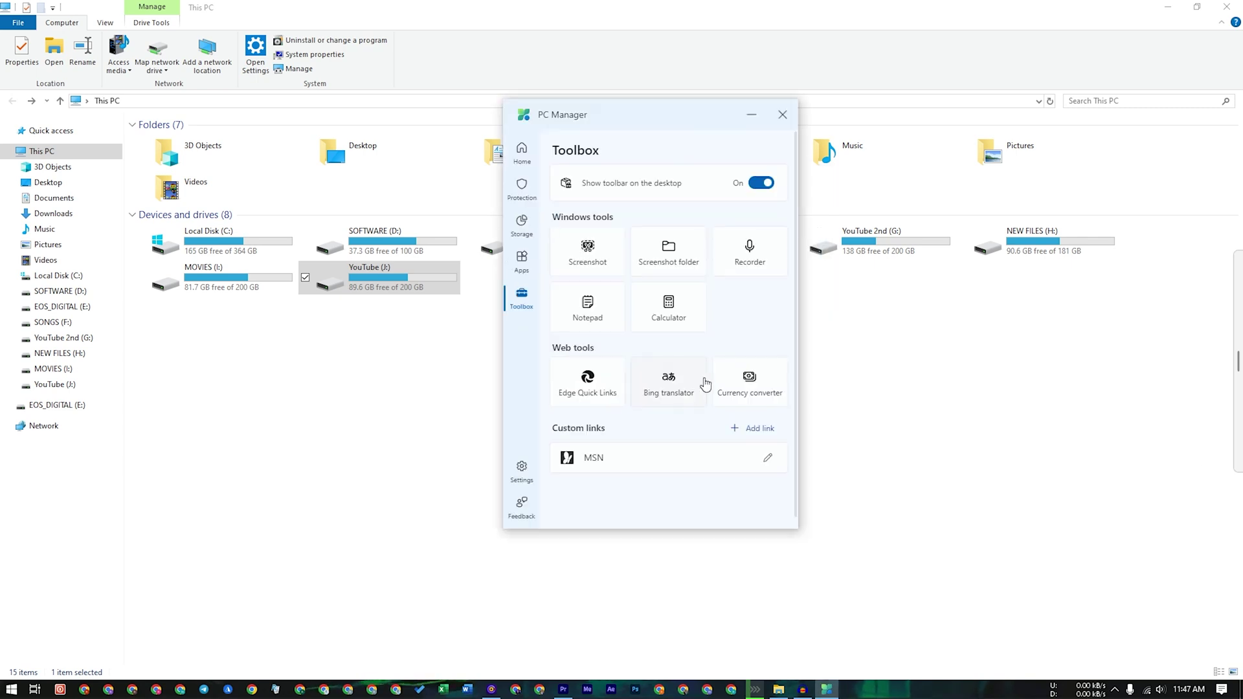
# View the form for adding a custom link, cancel it, and check the toolbar's list of addable tools
pyautogui.click(758, 429)
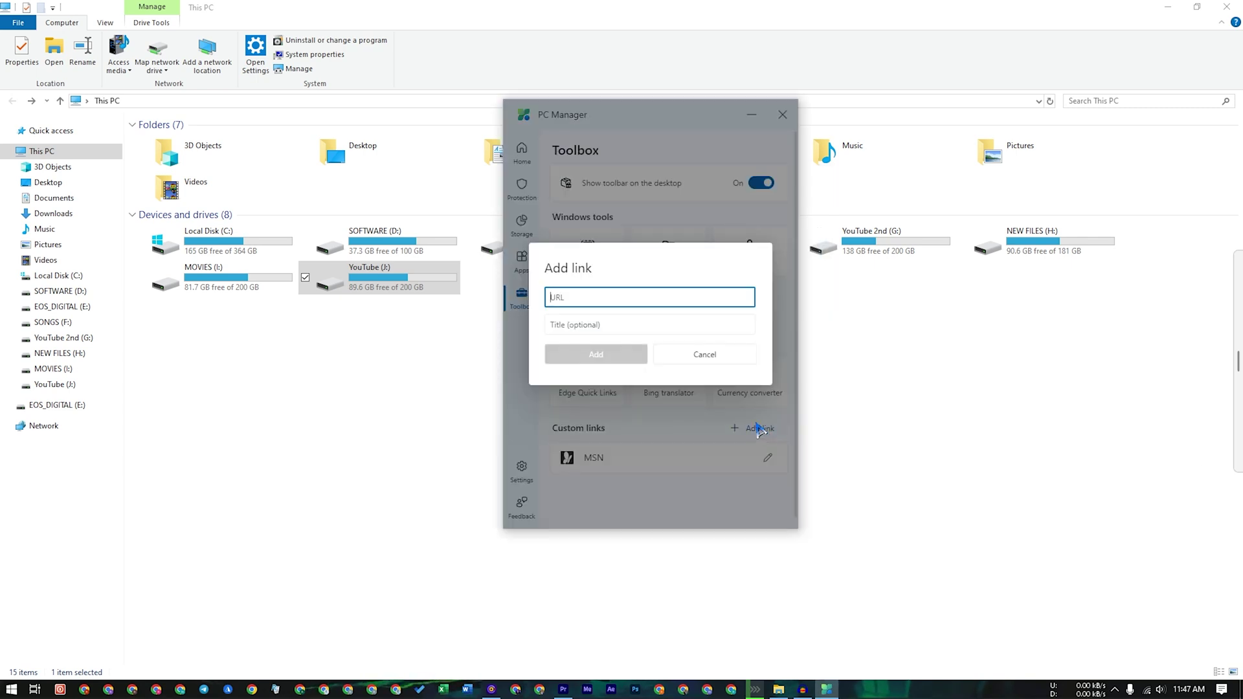
pyautogui.click(725, 366)
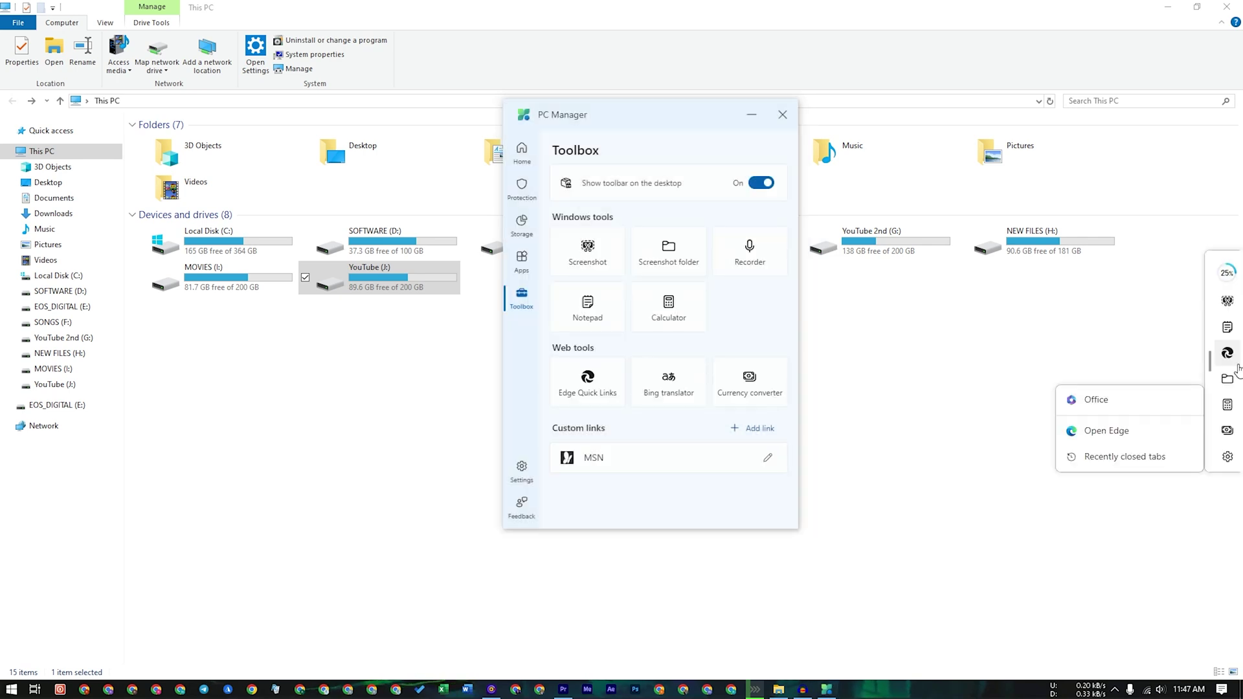
pyautogui.click(1228, 456)
pyautogui.click(1130, 440)
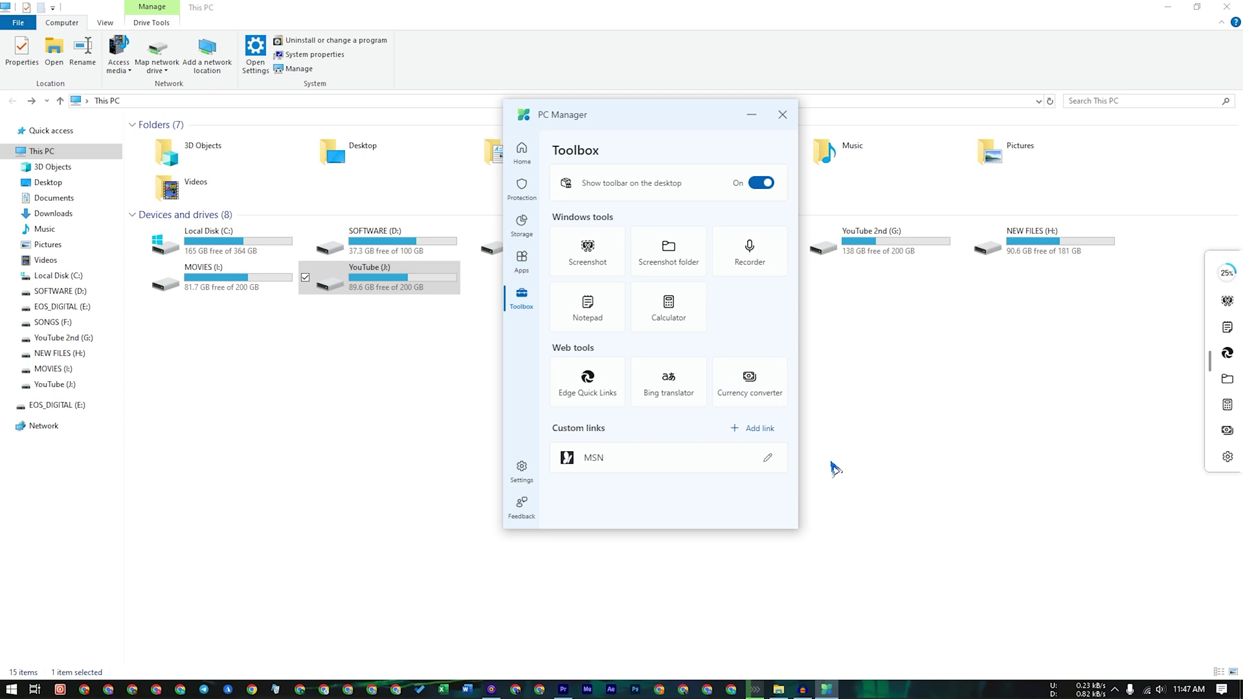
# Add a custom link to the Toolbox with the personal website's URL and its owner's name as the title
pyautogui.click(756, 428)
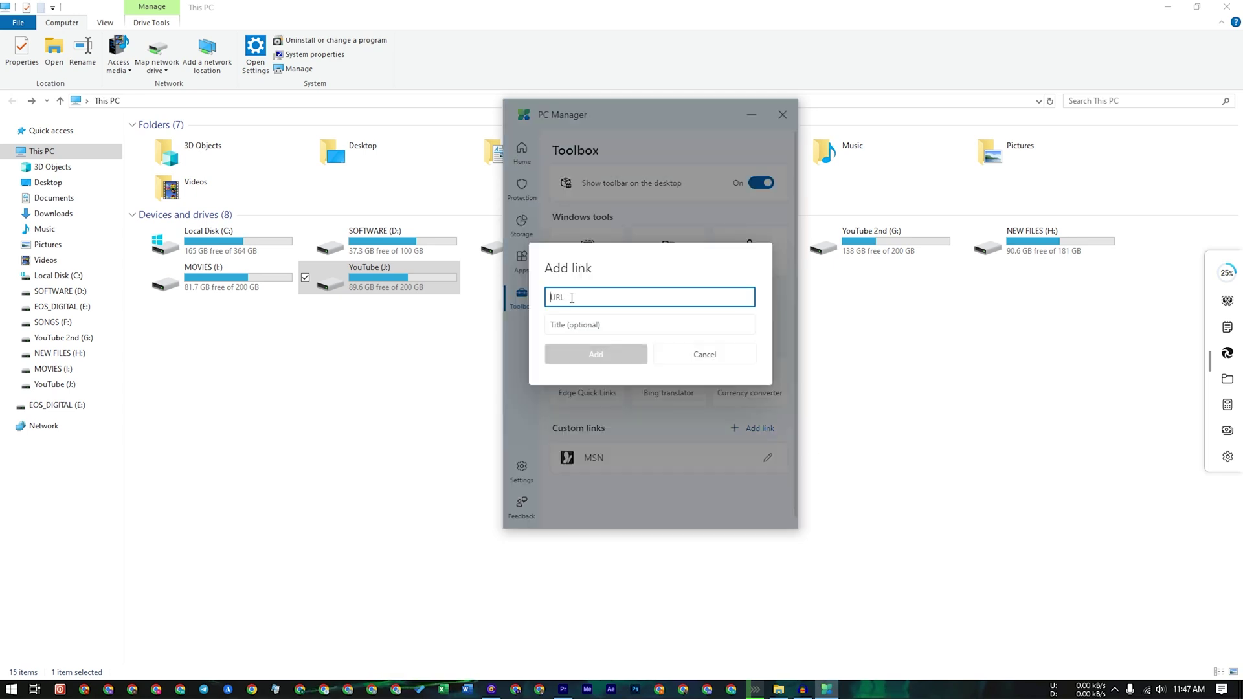
pyautogui.write('r')
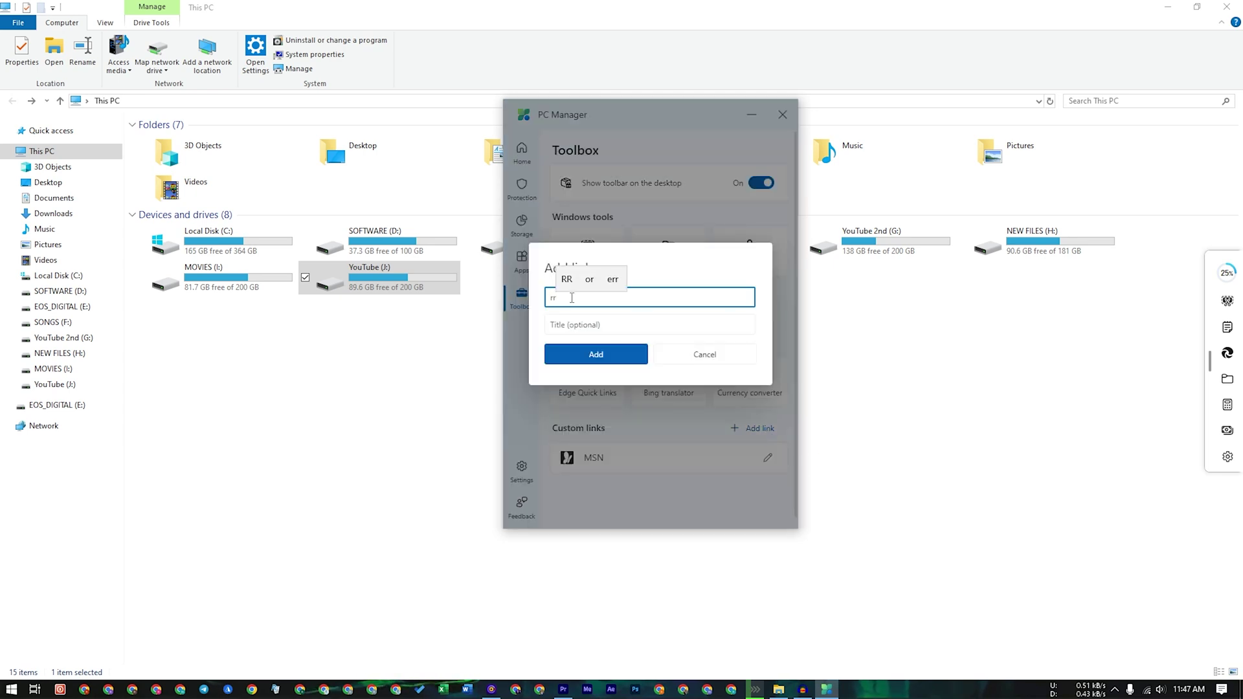
pyautogui.write('irobinb')
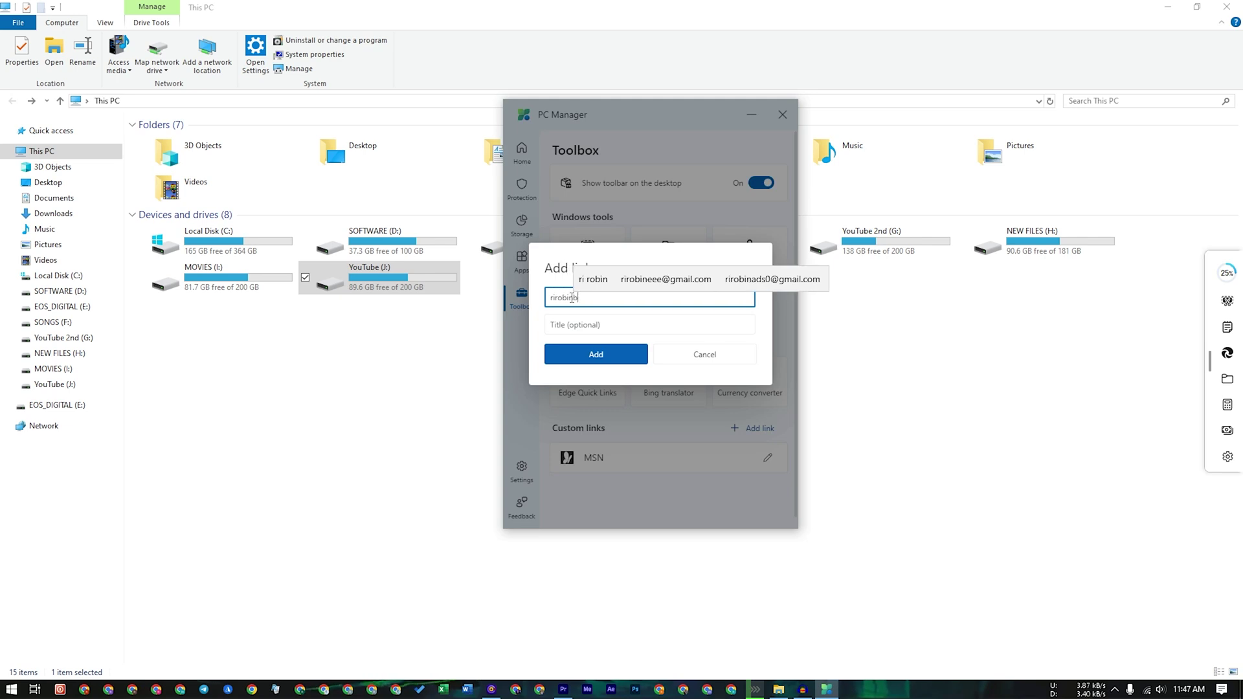
pyautogui.write('d.com')
pyautogui.click(592, 325)
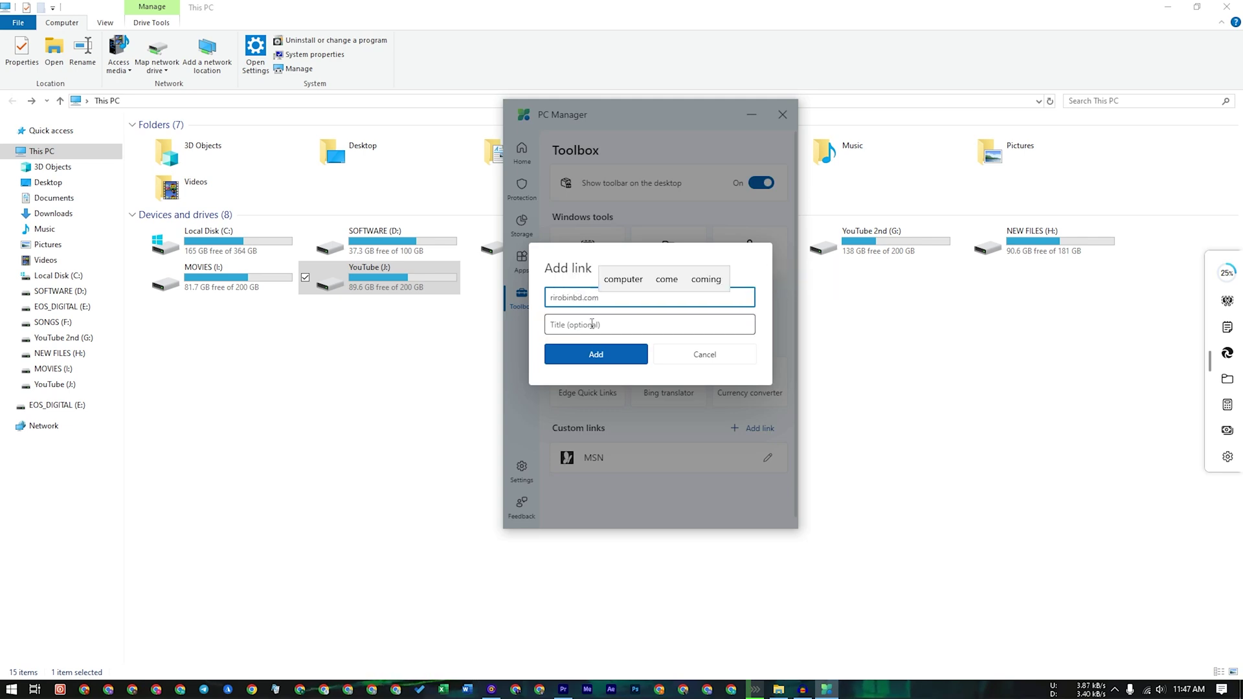
pyautogui.write('RIROBIN')
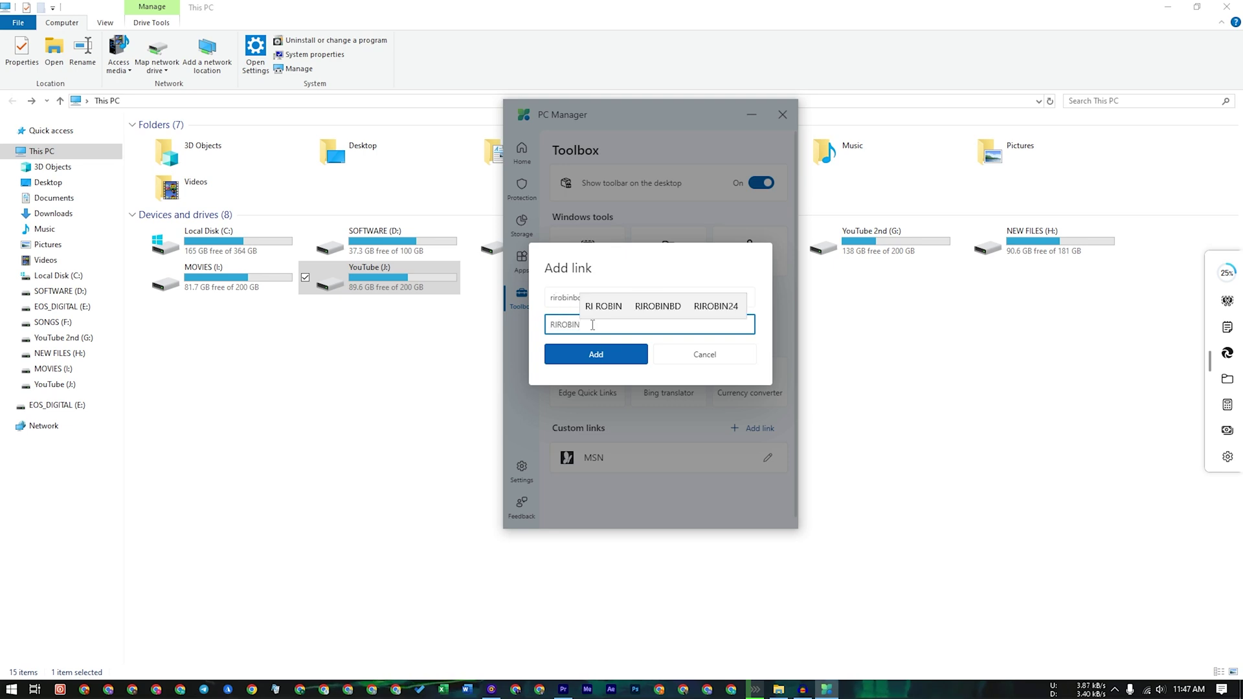
pyautogui.click(586, 354)
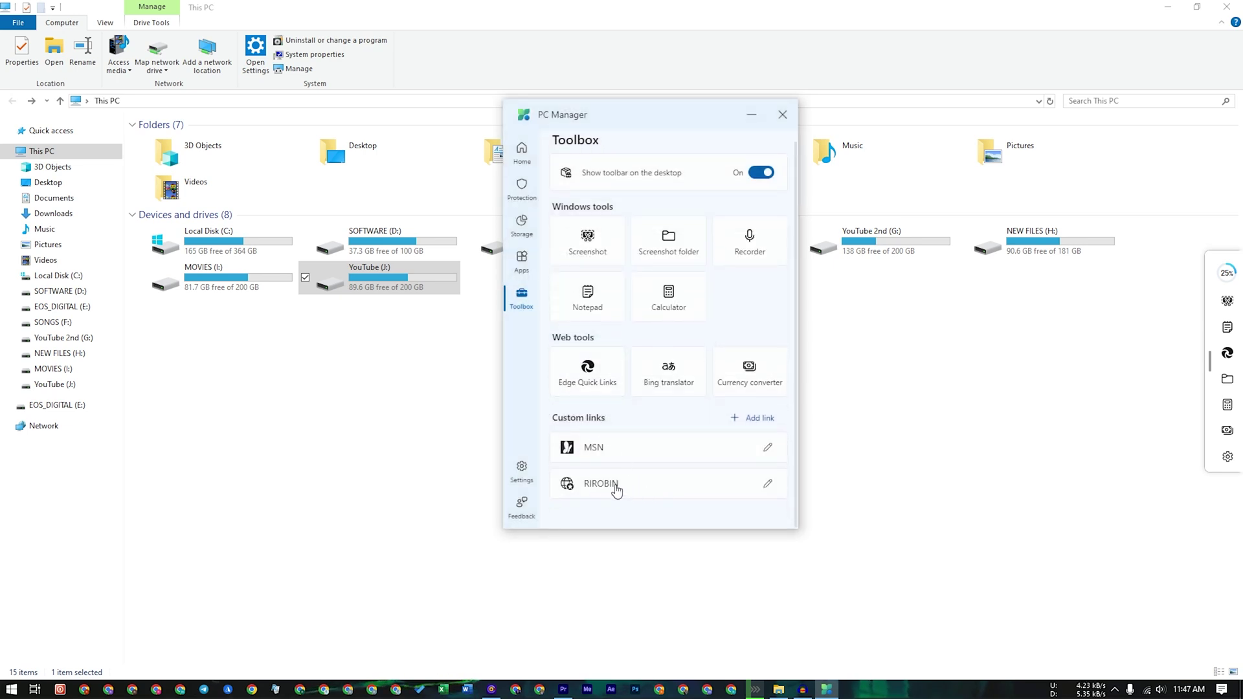
# Try to add the new custom link to the desktop toolbar from its list of addable tools
pyautogui.click(1230, 456)
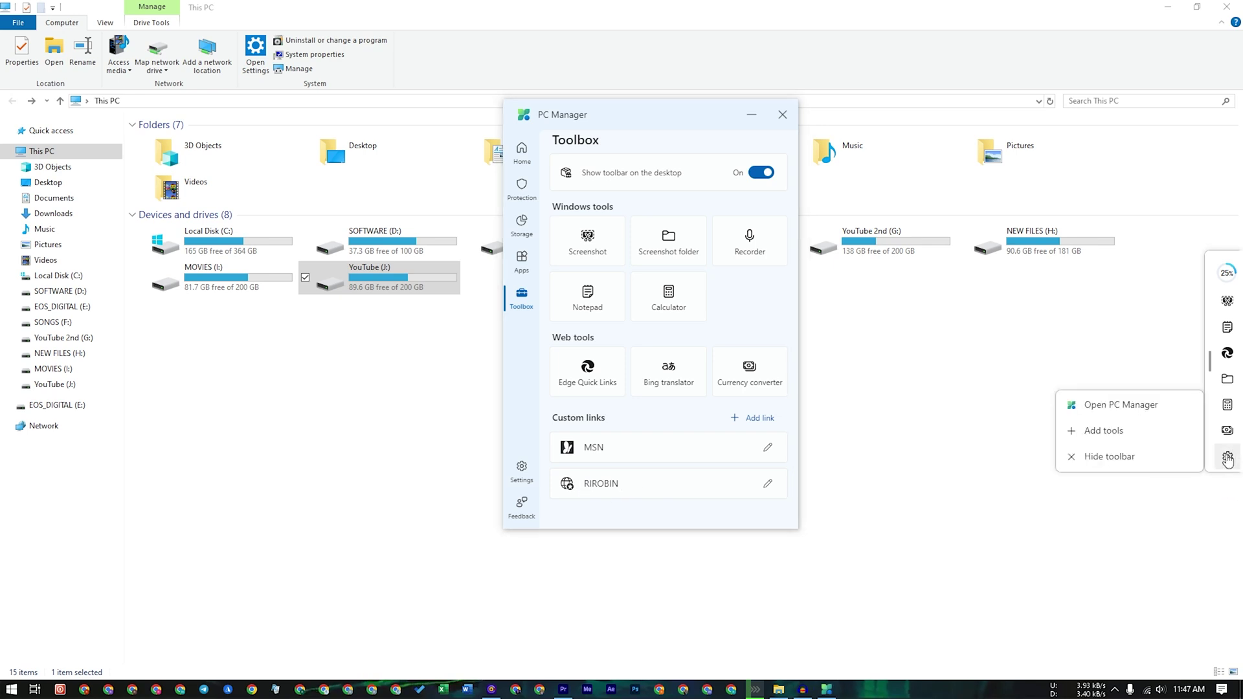
pyautogui.click(1126, 433)
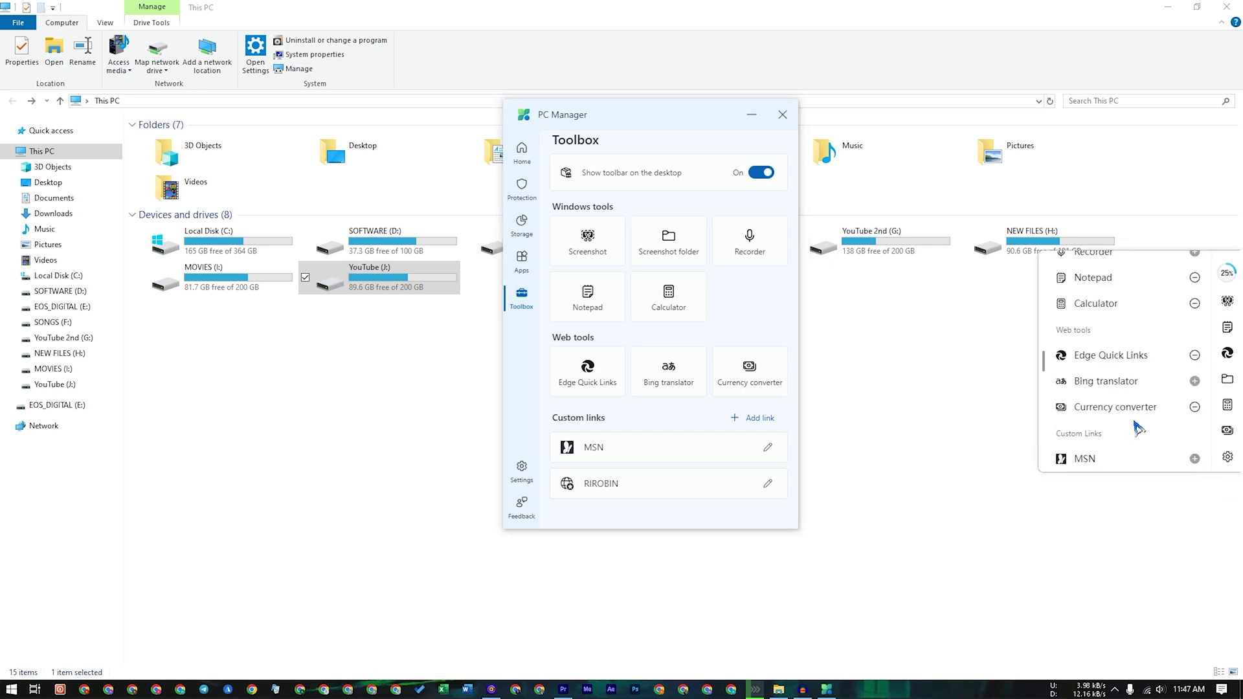
pyautogui.scroll(-1, 1130, 447)
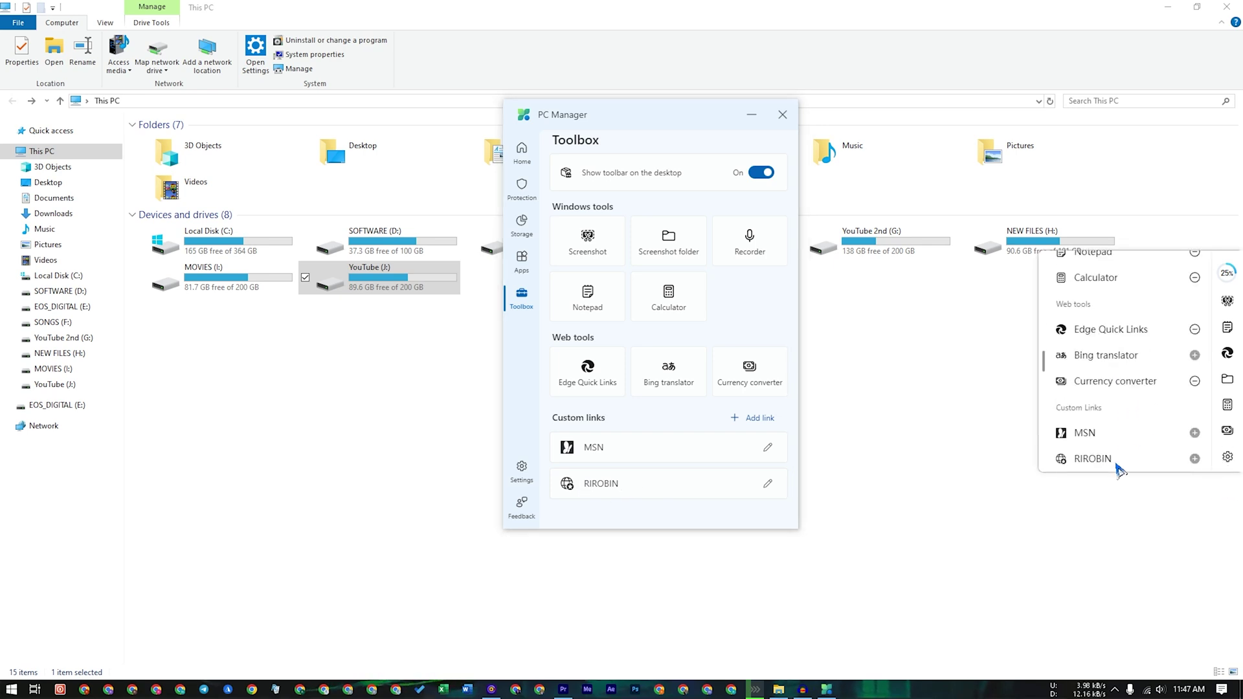
pyautogui.click(1194, 458)
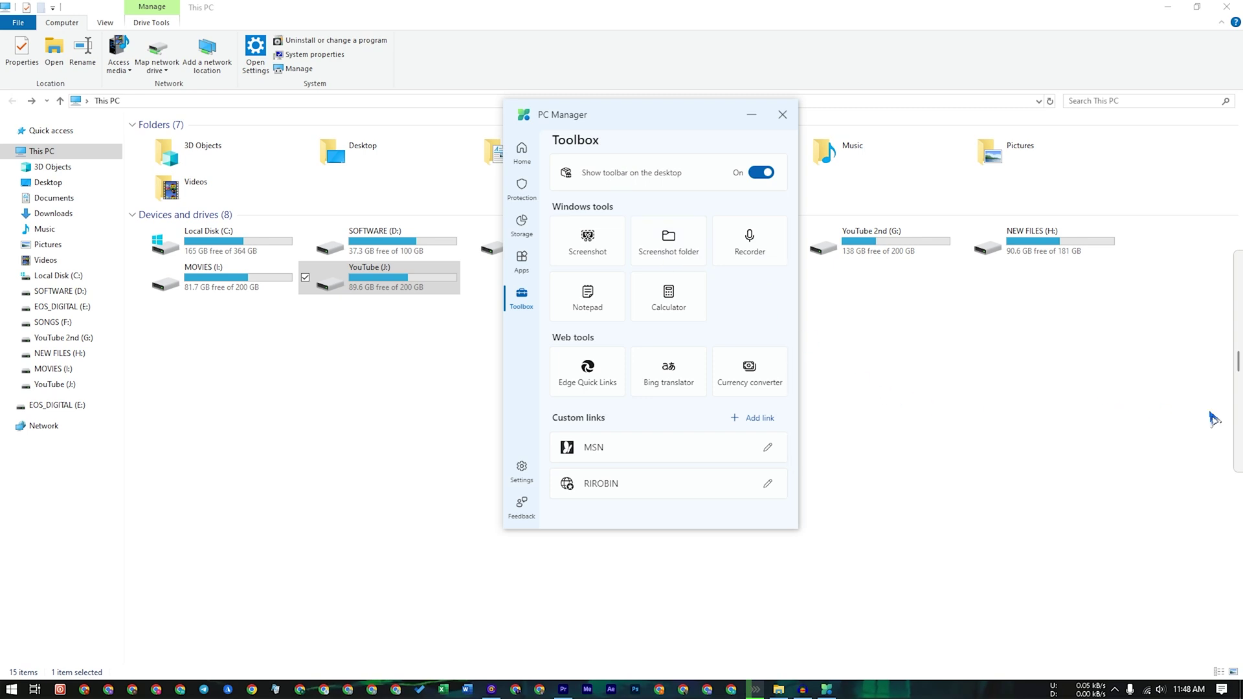
pyautogui.click(1227, 456)
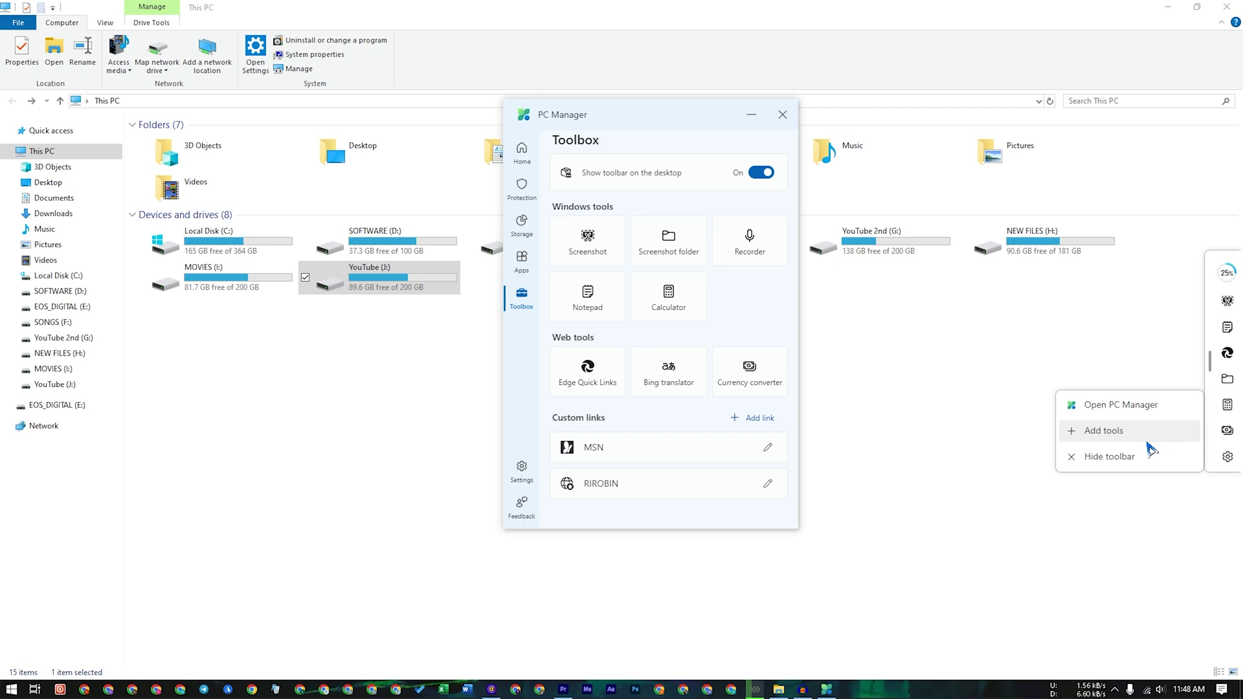
# Open the new custom link from the Toolbox in the browser and close the browser window
pyautogui.click(586, 486)
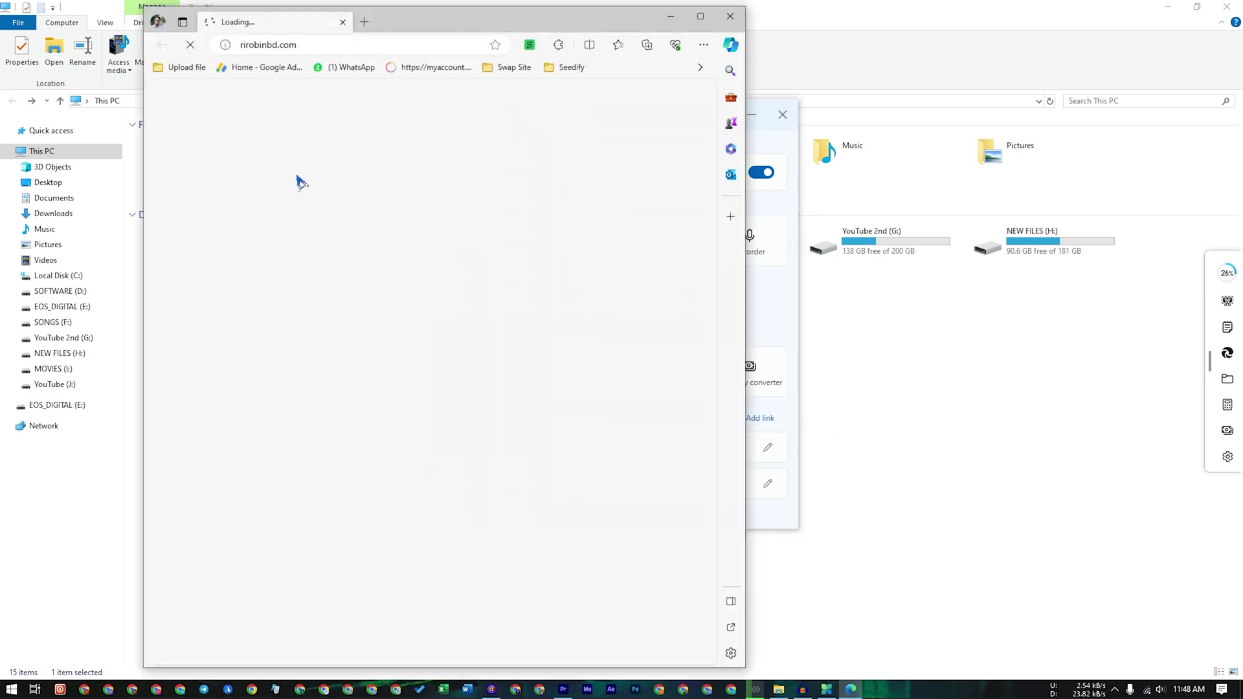
pyautogui.hotkey('alt', 'F4')
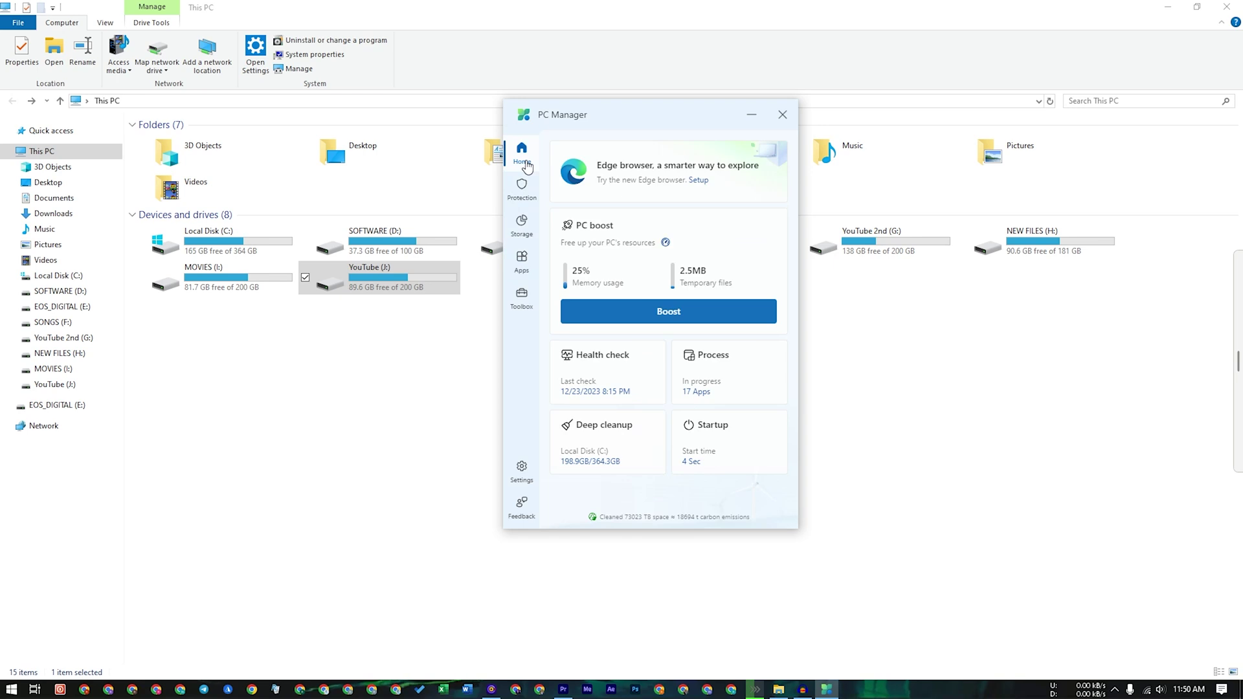
# Toggle Smart boost and back again in the PC boost settings, then return to PC Manager's home page
pyautogui.click(666, 245)
pyautogui.click(576, 258)
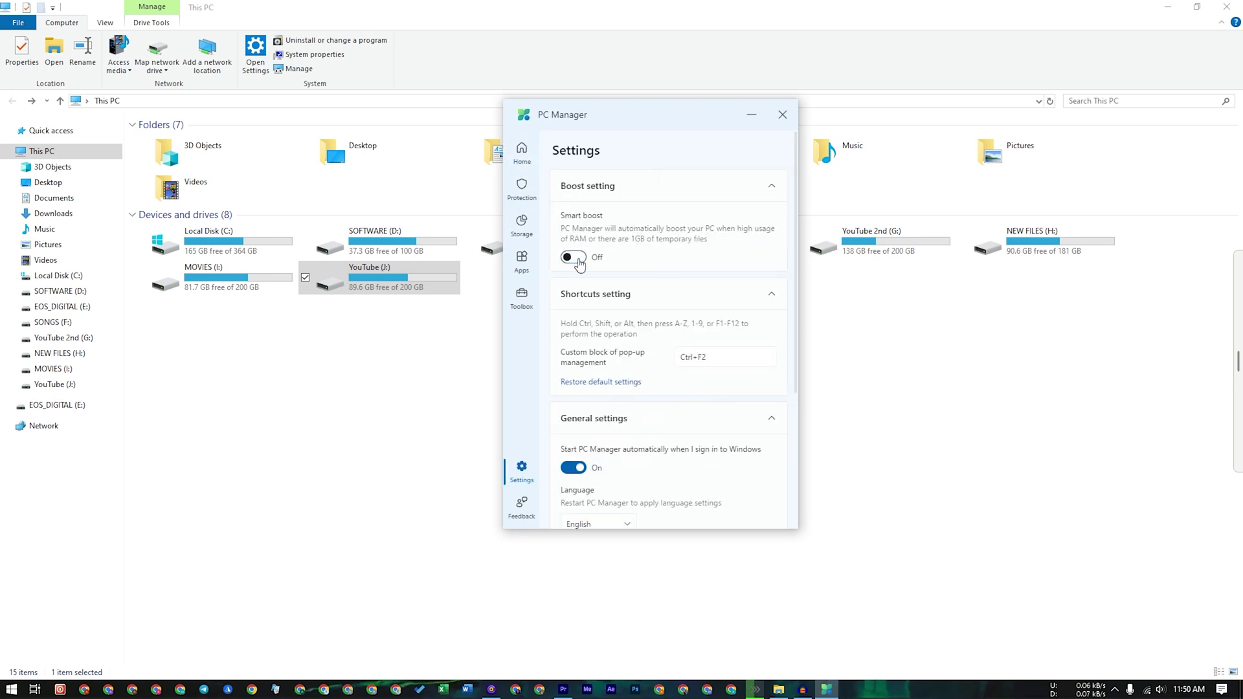
pyautogui.click(575, 258)
pyautogui.scroll(-3, 637, 324)
pyautogui.scroll(3, 644, 318)
pyautogui.click(522, 153)
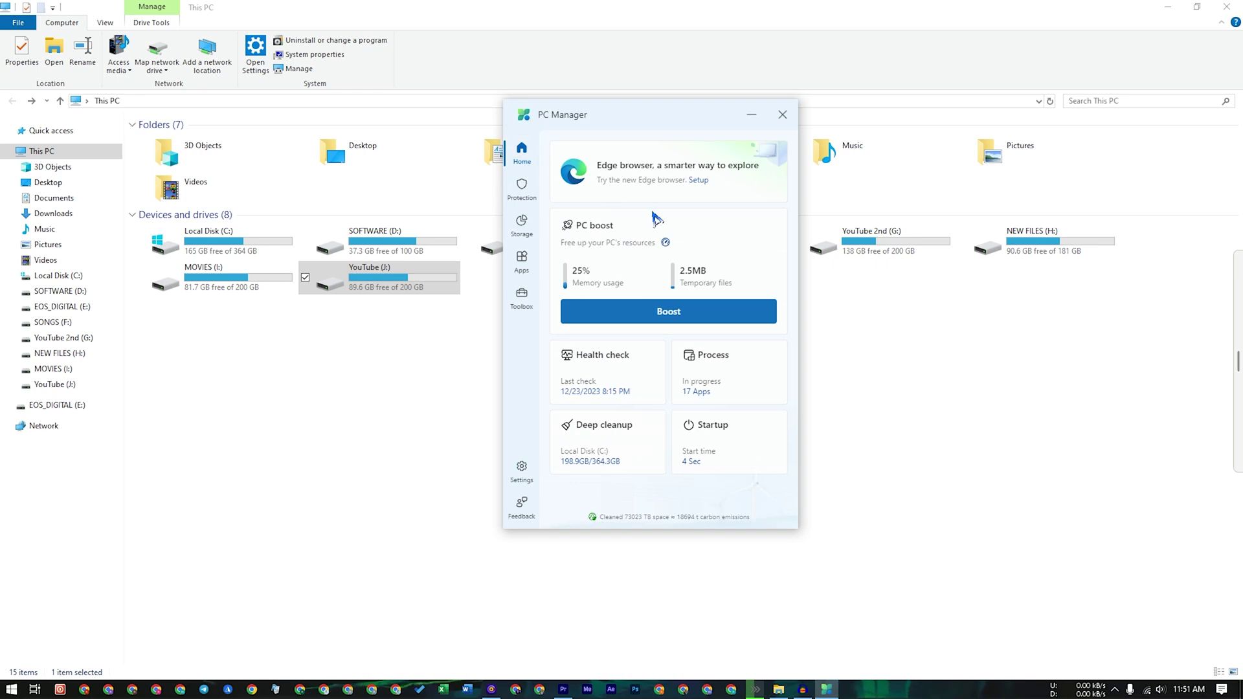
# Close the PC Manager window, and show and dismiss the hidden system tray icons
pyautogui.click(777, 120)
pyautogui.click(1115, 689)
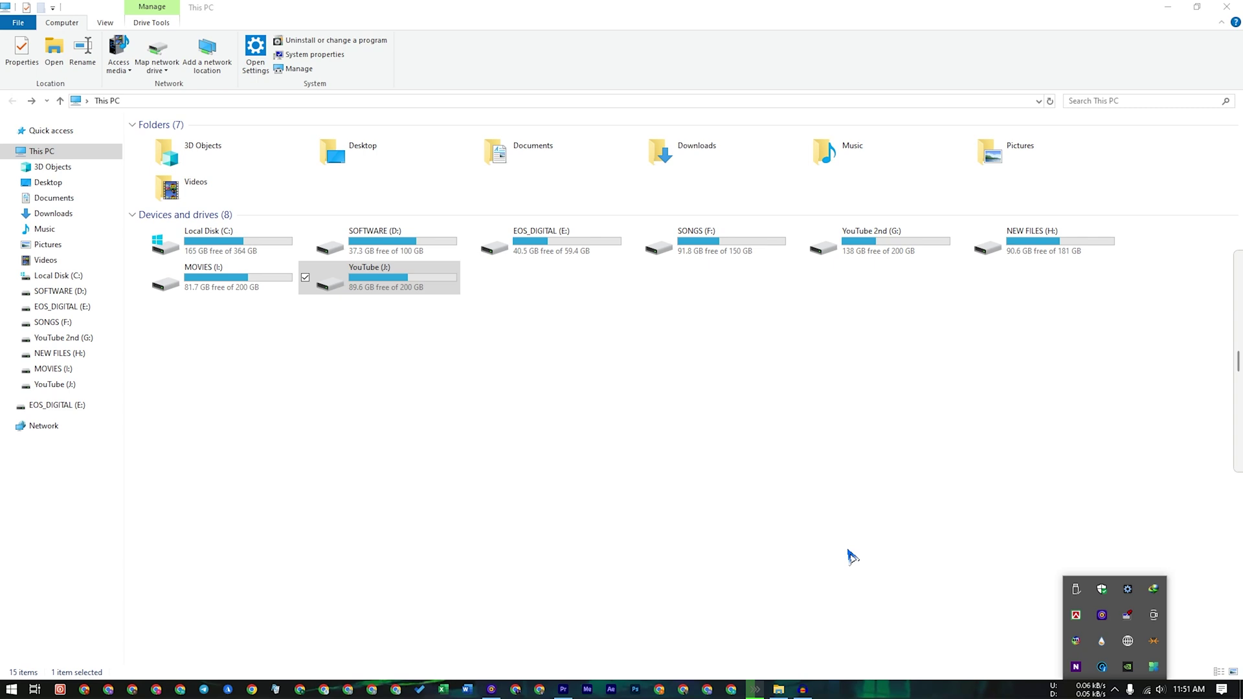
pyautogui.moveTo(1239, 350)
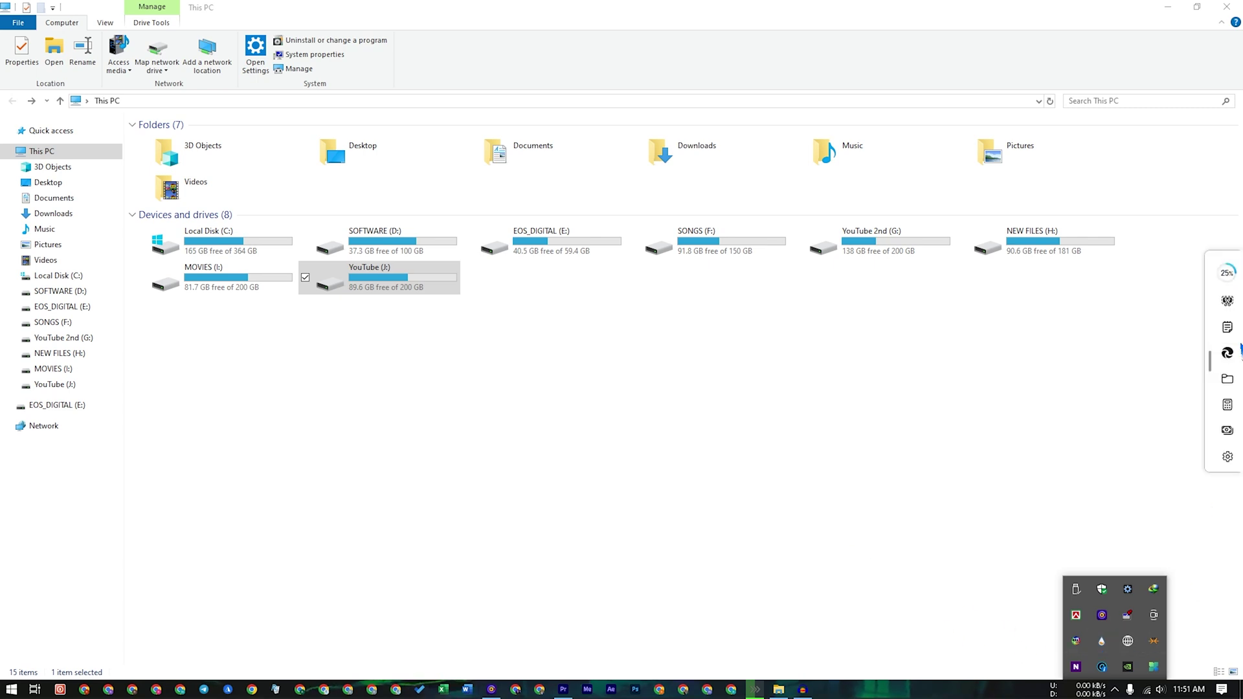
pyautogui.moveTo(1101, 669)
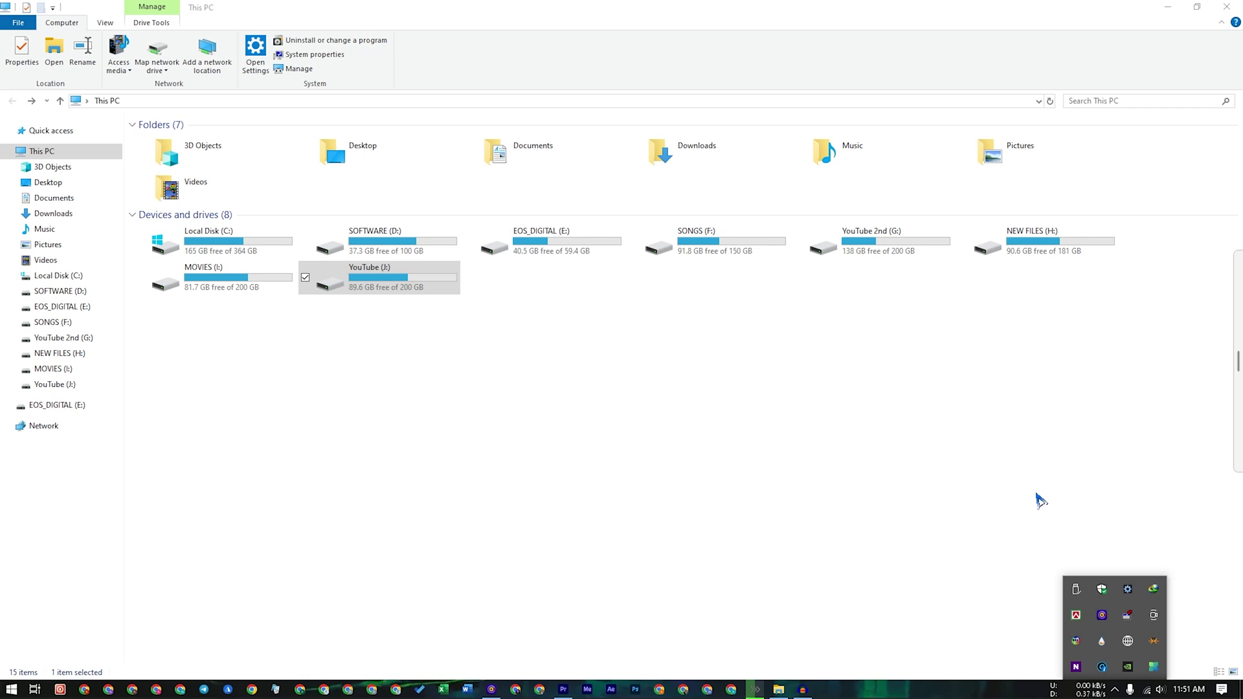
pyautogui.click(971, 479)
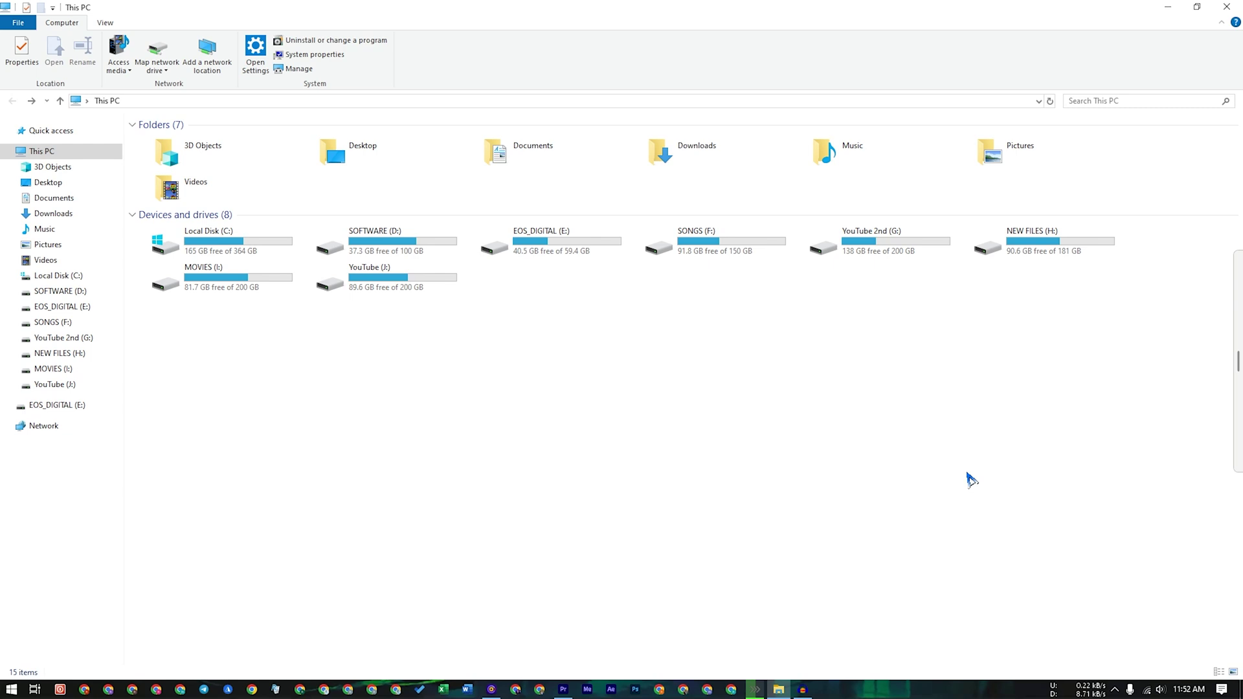